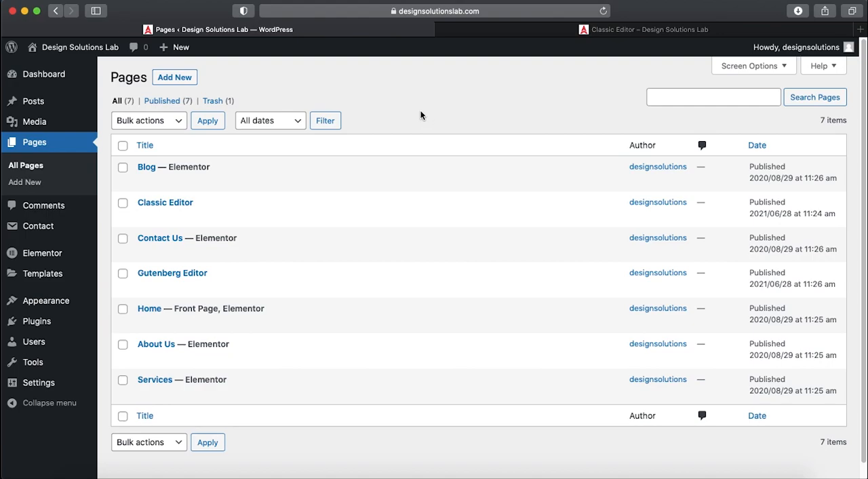
- Open the Classic Editor page for editing and look over its title and body content
{"action": "mouse_move", "coordinate": [279, 165]}
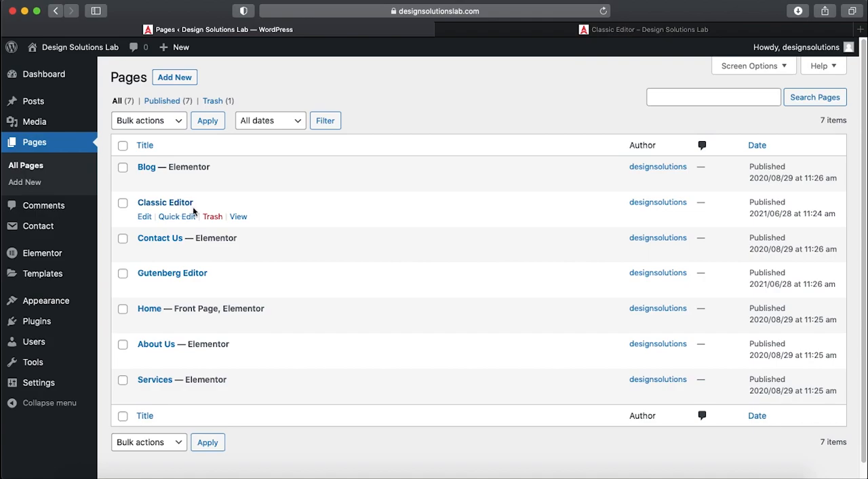
{"action": "left_click", "coordinate": [164, 204]}
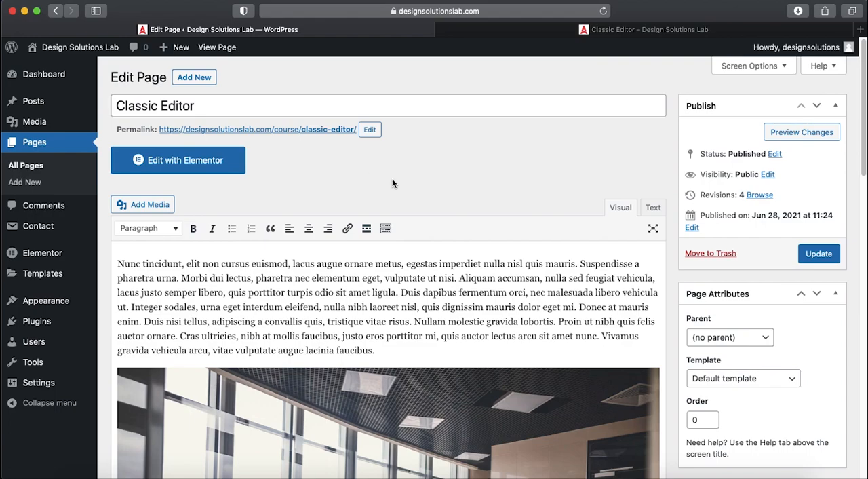
{"action": "triple_click", "coordinate": [229, 109]}
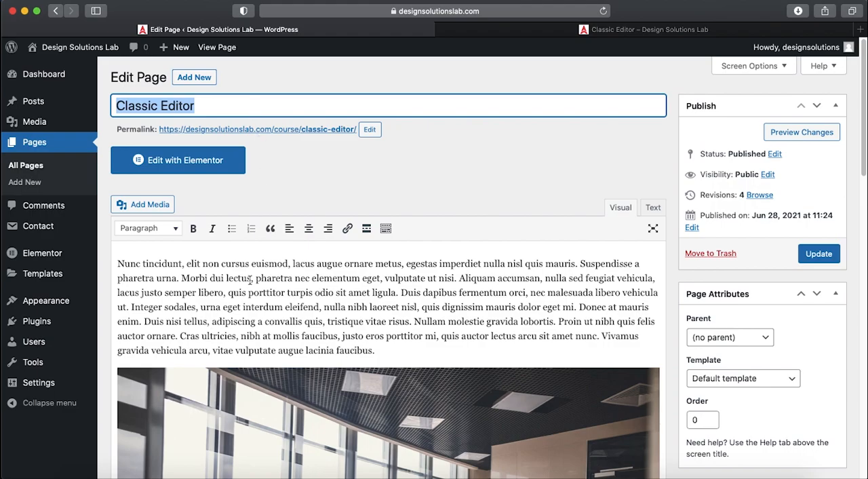
{"action": "left_click_drag", "start_coordinate": [217, 251], "coordinate": [411, 319]}
{"action": "scroll", "coordinate": [364, 322], "scroll_direction": "down", "scroll_amount": 8}
{"action": "left_click", "coordinate": [430, 304]}
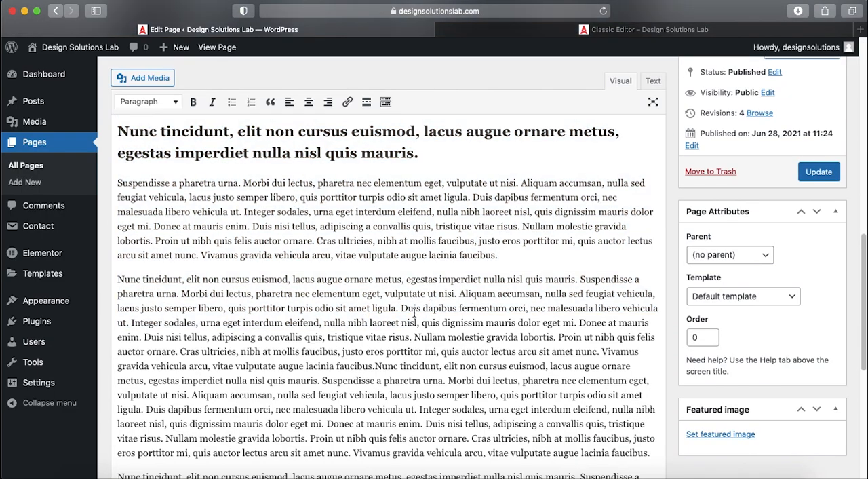
{"action": "scroll", "coordinate": [415, 309], "scroll_direction": "up", "scroll_amount": 10}
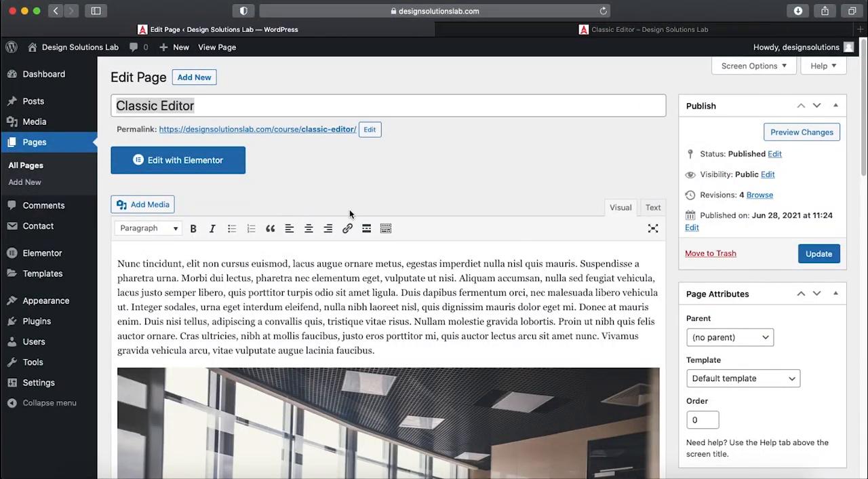
- Compare how the page body appears in the Text and Visual editing modes
{"action": "left_click", "coordinate": [624, 210]}
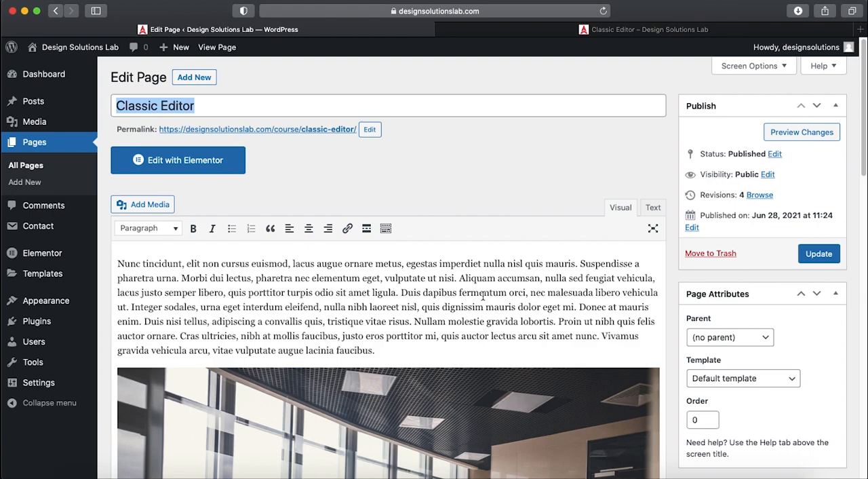
{"action": "left_click", "coordinate": [652, 210]}
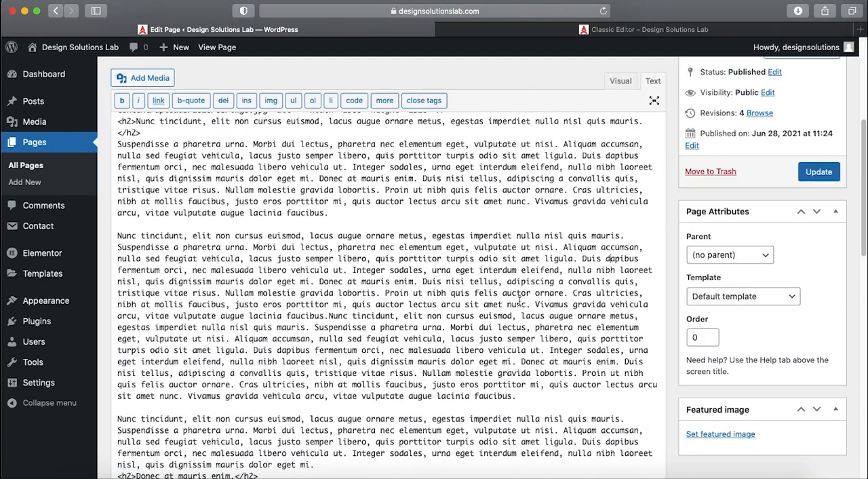
{"action": "scroll", "coordinate": [532, 278], "scroll_direction": "up", "scroll_amount": 5}
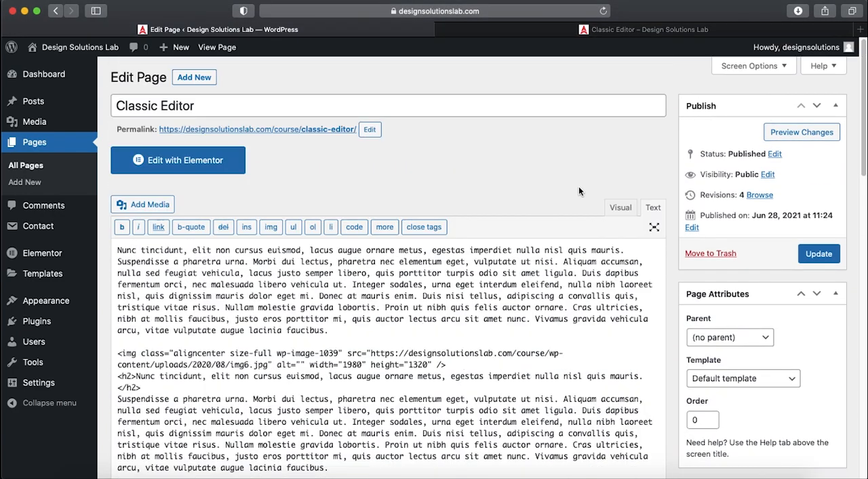
{"action": "left_click", "coordinate": [620, 208]}
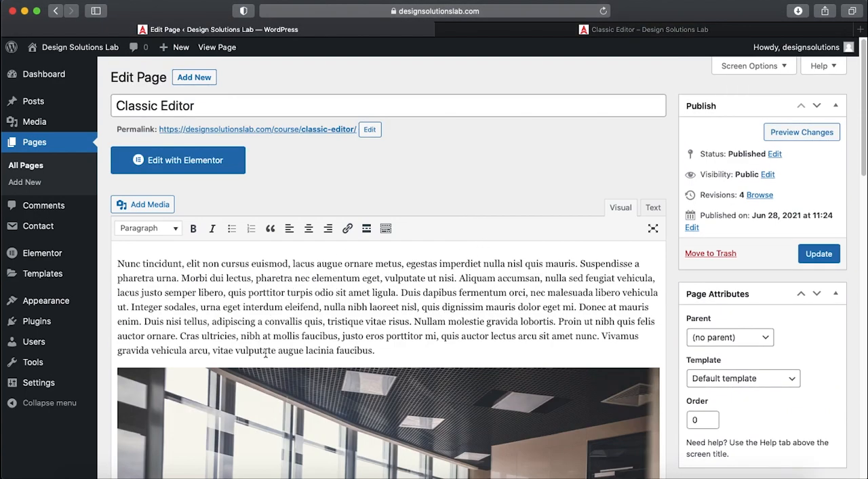
{"action": "scroll", "coordinate": [345, 324], "scroll_direction": "down", "scroll_amount": 1}
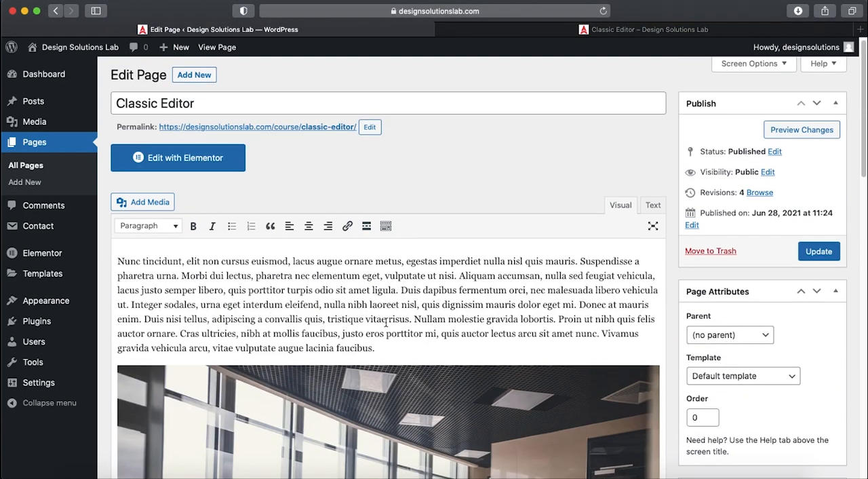
- Examine the image tag and the h2 heading code of the body in Text mode
{"action": "left_click", "coordinate": [651, 207]}
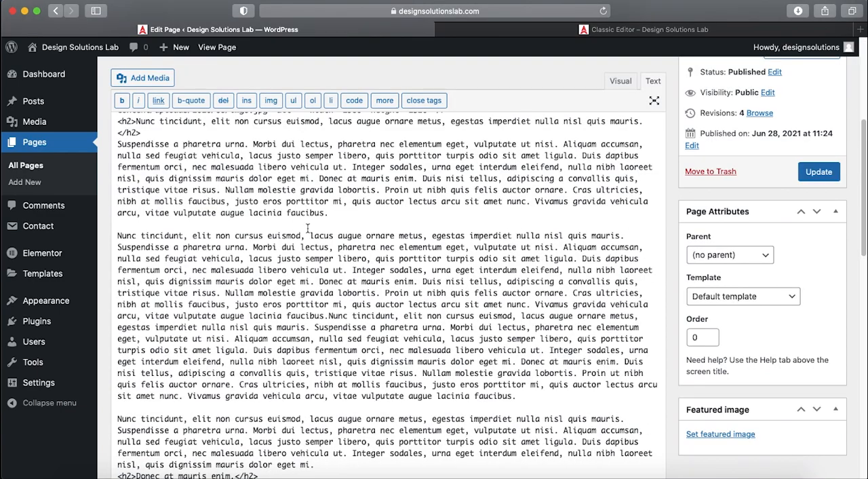
{"action": "scroll", "coordinate": [308, 228], "scroll_direction": "up", "scroll_amount": 5}
{"action": "scroll", "coordinate": [335, 184], "scroll_direction": "down", "scroll_amount": 1}
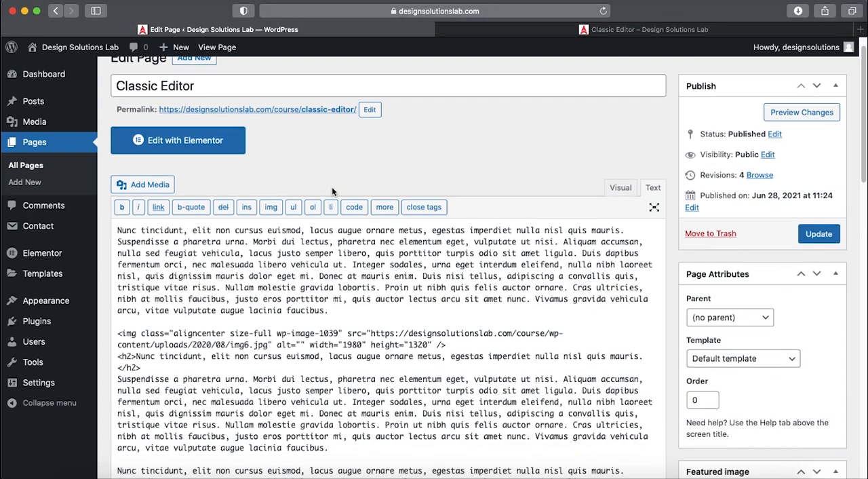
{"action": "left_click_drag", "start_coordinate": [120, 337], "coordinate": [446, 347]}
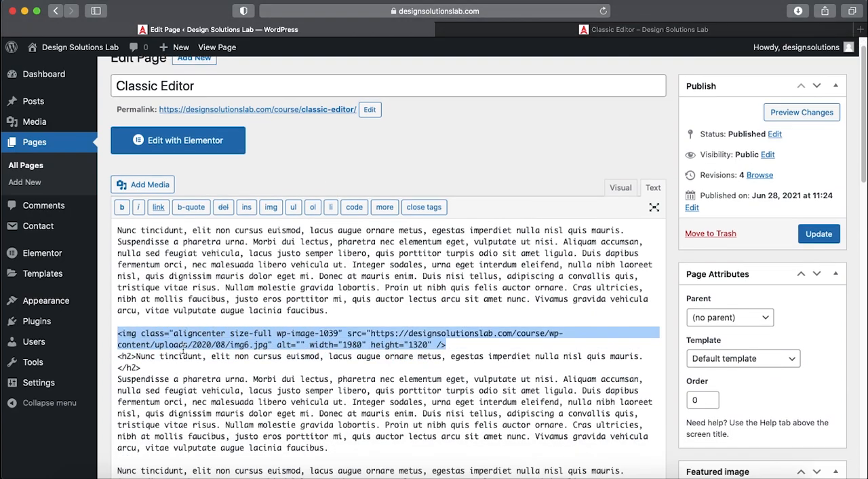
{"action": "left_click_drag", "start_coordinate": [119, 355], "coordinate": [139, 367]}
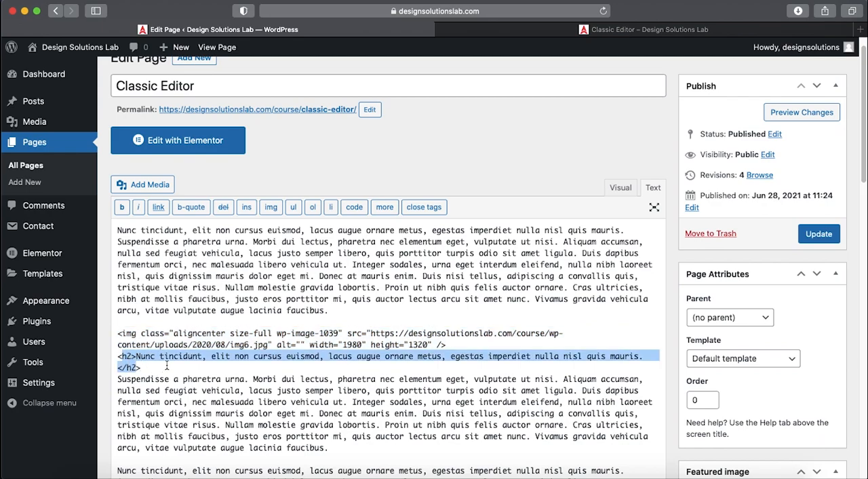
{"action": "left_click", "coordinate": [231, 344]}
- Return the body to Visual mode and look through its image, headings and paragraphs
{"action": "left_click", "coordinate": [619, 189]}
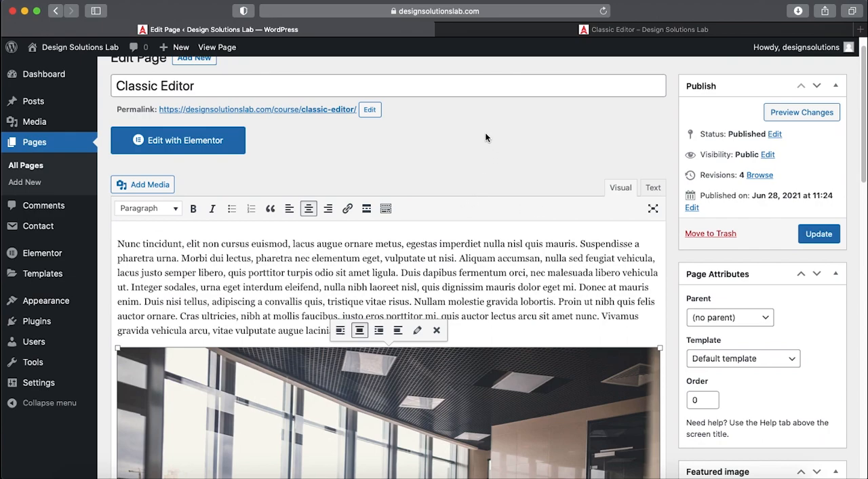
{"action": "left_click", "coordinate": [488, 260]}
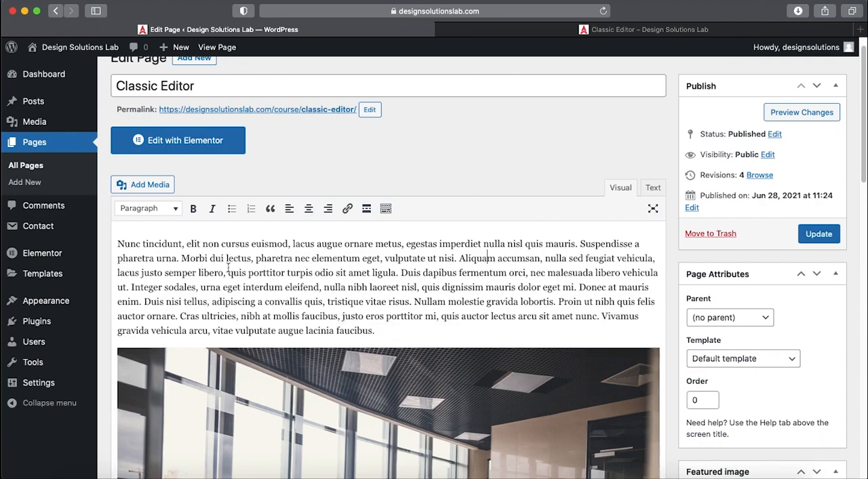
{"action": "scroll", "coordinate": [326, 290], "scroll_direction": "down", "scroll_amount": 10}
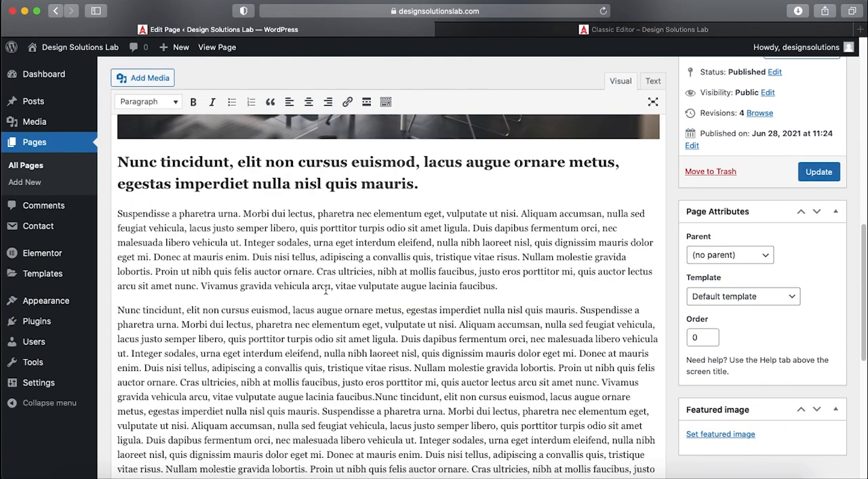
{"action": "scroll", "coordinate": [415, 337], "scroll_direction": "down", "scroll_amount": 5}
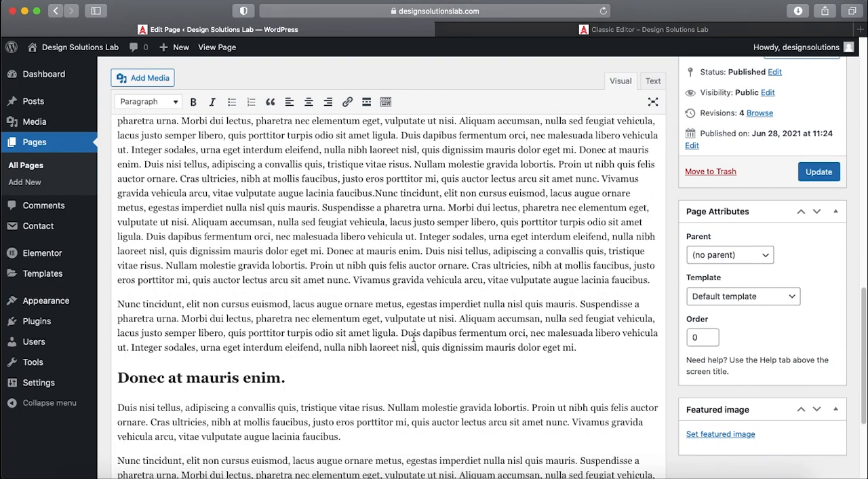
{"action": "scroll", "coordinate": [414, 336], "scroll_direction": "up", "scroll_amount": 6}
{"action": "scroll", "coordinate": [415, 337], "scroll_direction": "up", "scroll_amount": 5}
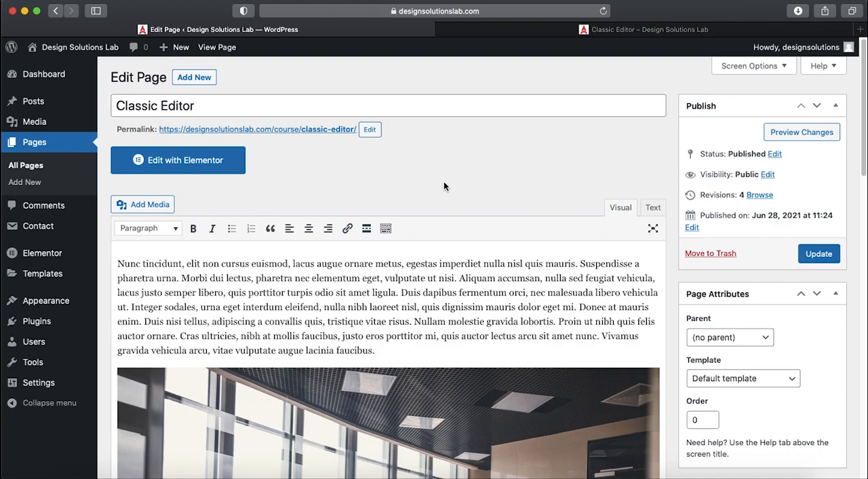
- Inspect the image tag's width and height attributes in Text mode and return to Visual mode
{"action": "left_click", "coordinate": [654, 208]}
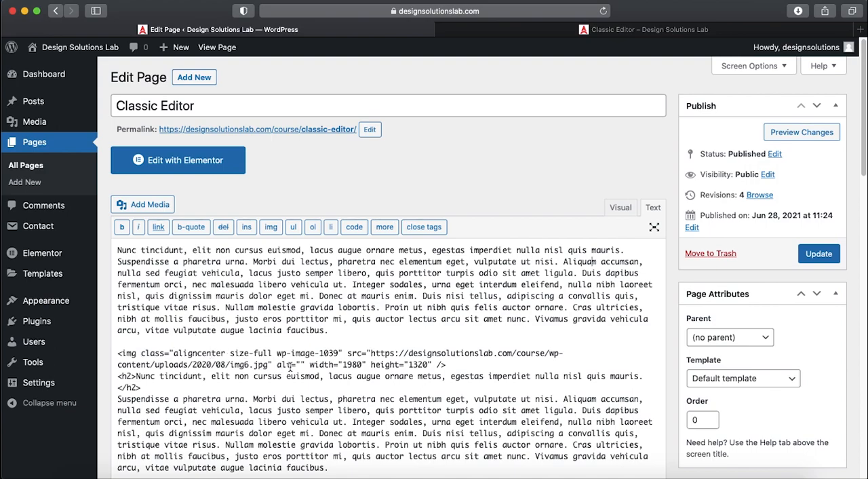
{"action": "left_click_drag", "start_coordinate": [311, 366], "coordinate": [431, 367]}
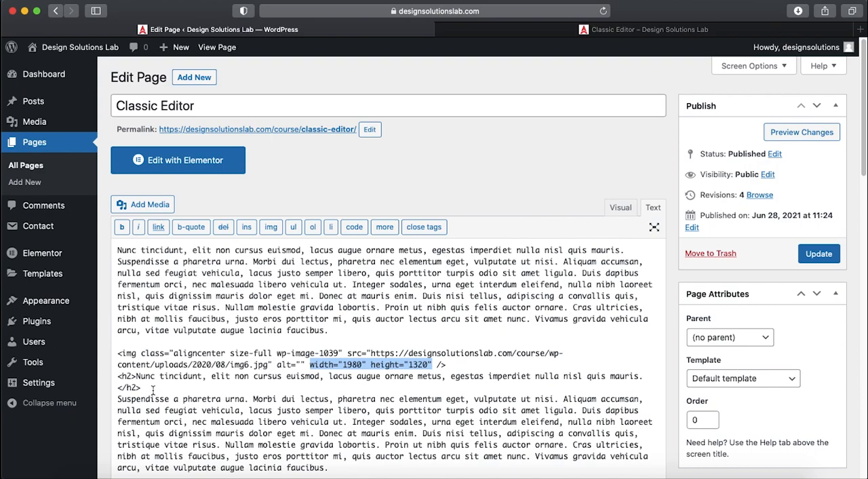
{"action": "left_click", "coordinate": [619, 210]}
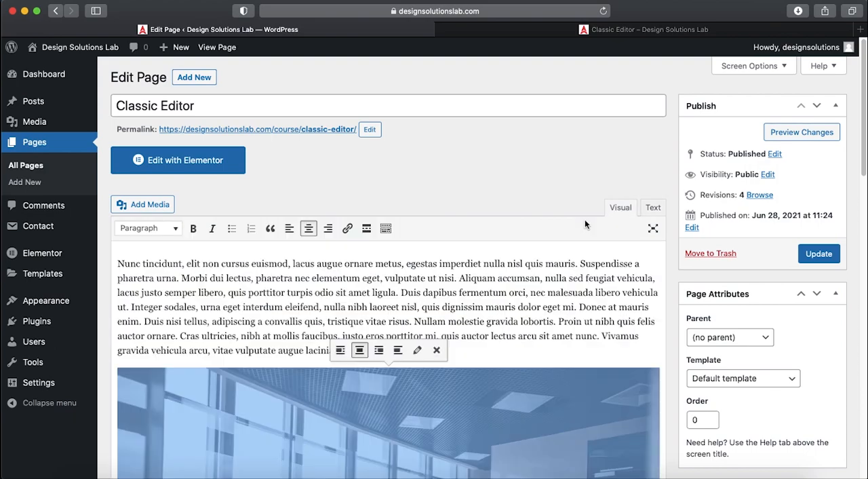
{"action": "double_click", "coordinate": [274, 280]}
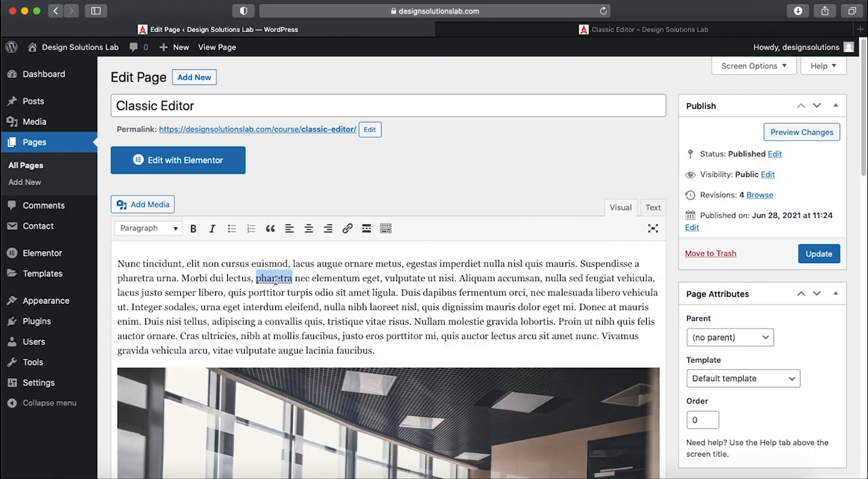
{"action": "left_click", "coordinate": [415, 264]}
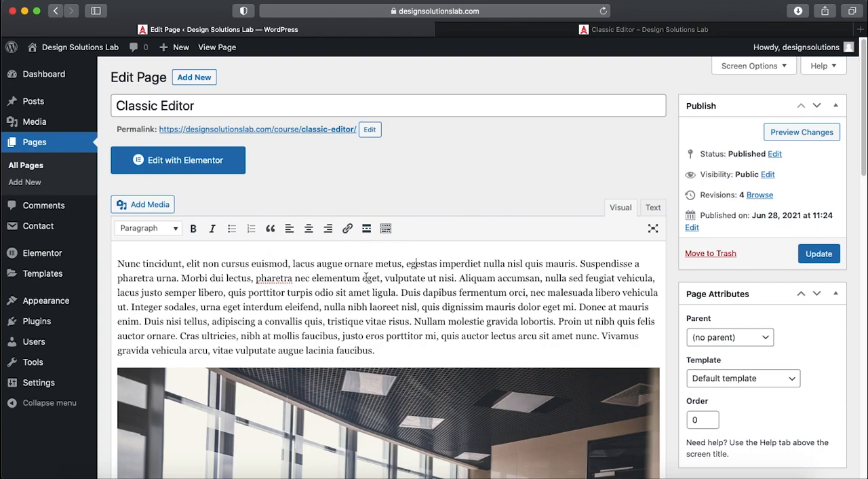
- View the published Classic Editor page and examine its title, paragraphs, image and heading
{"action": "left_click", "coordinate": [524, 30]}
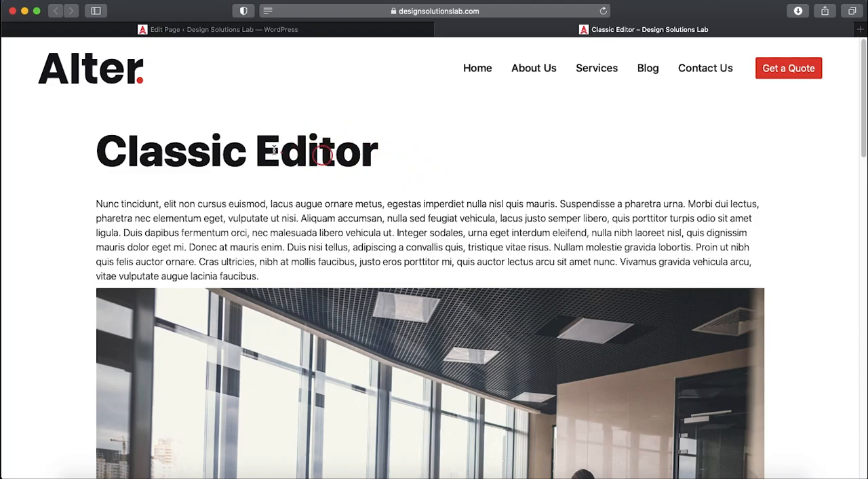
{"action": "left_click_drag", "start_coordinate": [213, 153], "coordinate": [336, 158]}
{"action": "left_click_drag", "start_coordinate": [281, 219], "coordinate": [374, 254]}
{"action": "scroll", "coordinate": [375, 257], "scroll_direction": "down", "scroll_amount": 5}
{"action": "scroll", "coordinate": [374, 256], "scroll_direction": "down", "scroll_amount": 5}
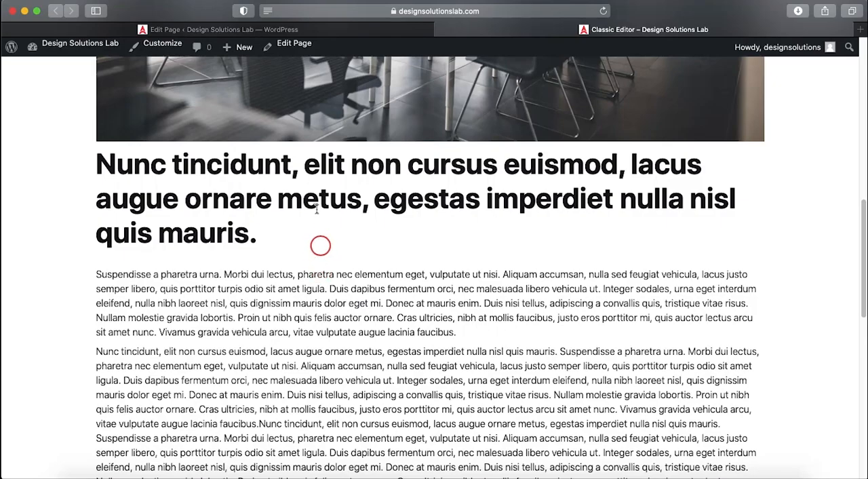
{"action": "scroll", "coordinate": [264, 234], "scroll_direction": "down", "scroll_amount": 5}
{"action": "scroll", "coordinate": [271, 287], "scroll_direction": "up", "scroll_amount": 12}
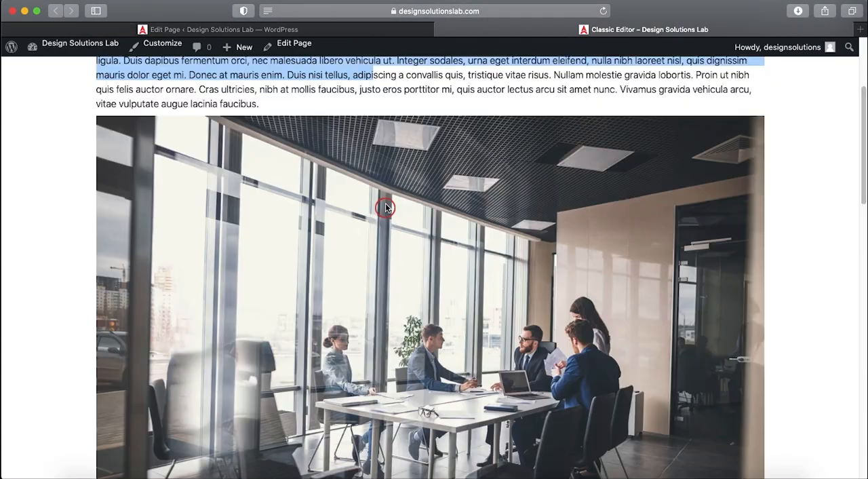
- Back in the page editor, split the first body paragraph after the sentence ending in "quis mauris."
{"action": "left_click", "coordinate": [330, 30]}
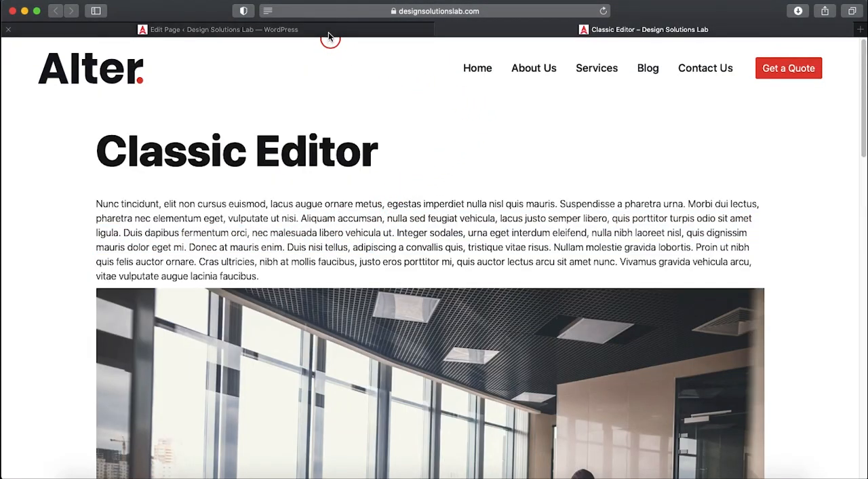
{"action": "double_click", "coordinate": [270, 264]}
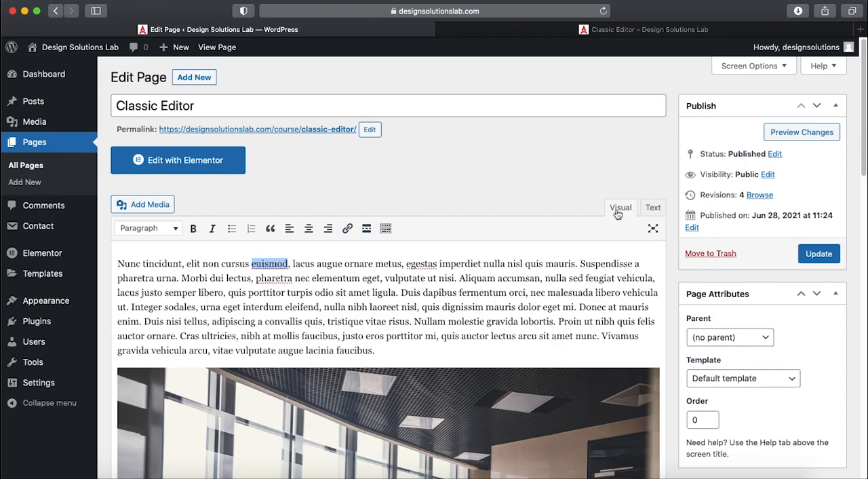
{"action": "left_click", "coordinate": [239, 274]}
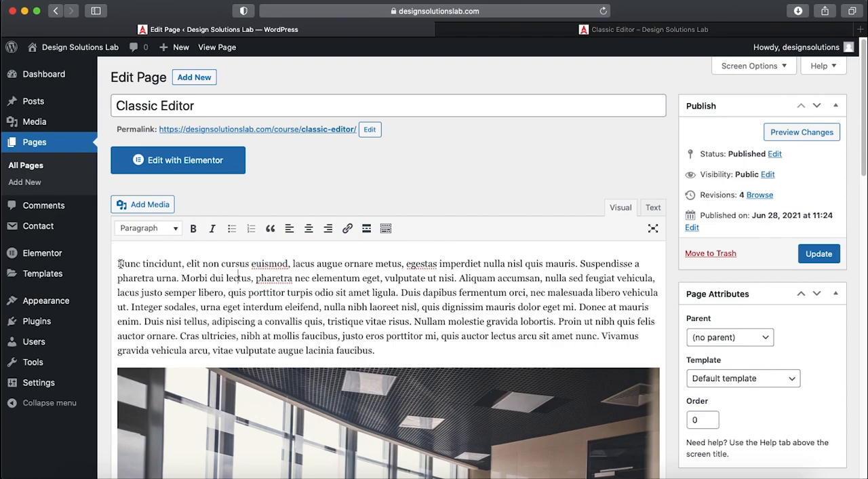
{"action": "left_click", "coordinate": [581, 264]}
{"action": "key", "text": "Return"}
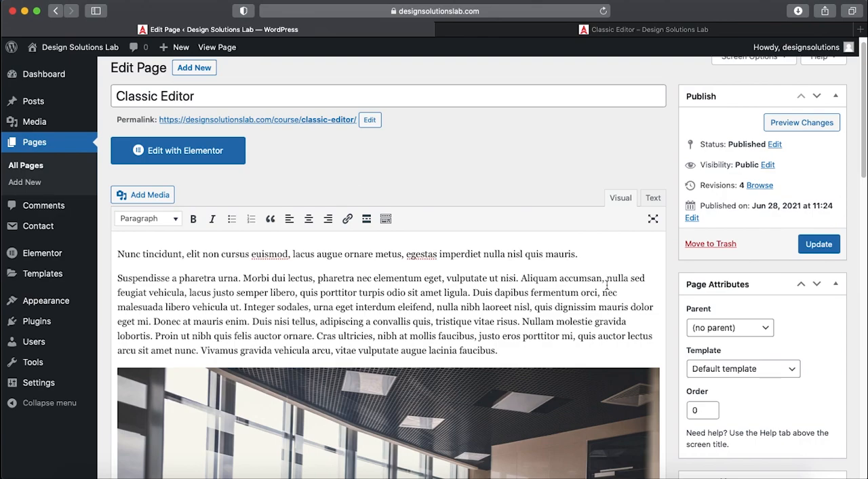
- Try Heading 1, Heading 2 and Heading 3 on the opening sentence, ending with it set back to Paragraph
{"action": "left_click", "coordinate": [118, 254]}
{"action": "left_click_drag", "start_coordinate": [470, 238], "coordinate": [574, 253]}
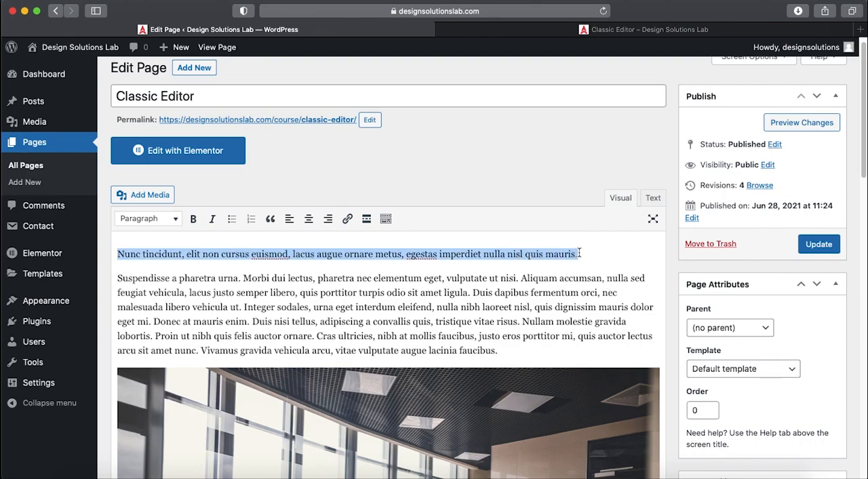
{"action": "left_click", "coordinate": [164, 218]}
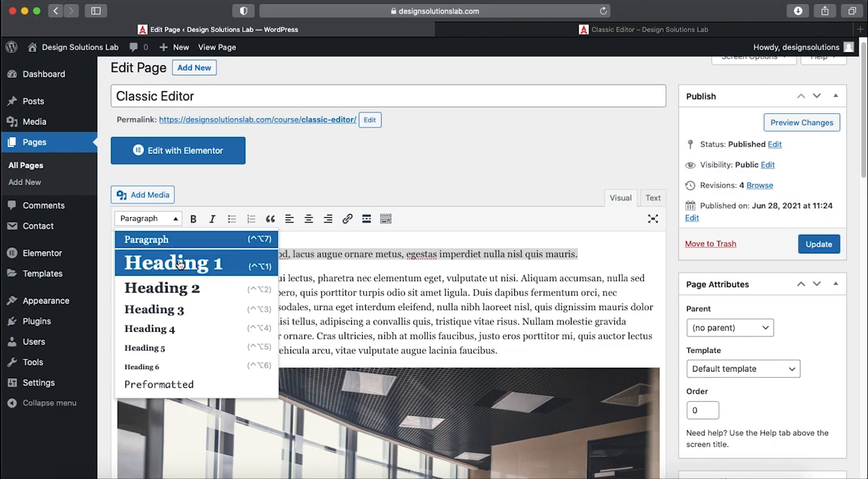
{"action": "left_click", "coordinate": [180, 263]}
{"action": "left_click", "coordinate": [167, 221]}
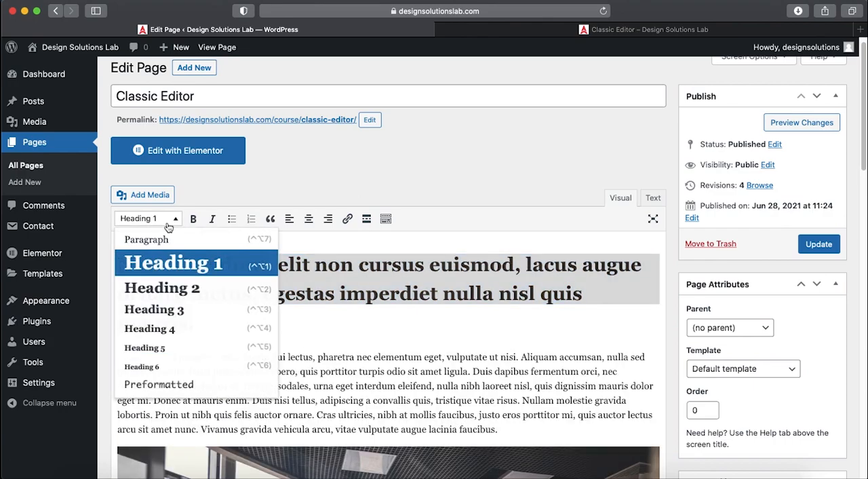
{"action": "left_click", "coordinate": [172, 290]}
{"action": "left_click", "coordinate": [166, 219]}
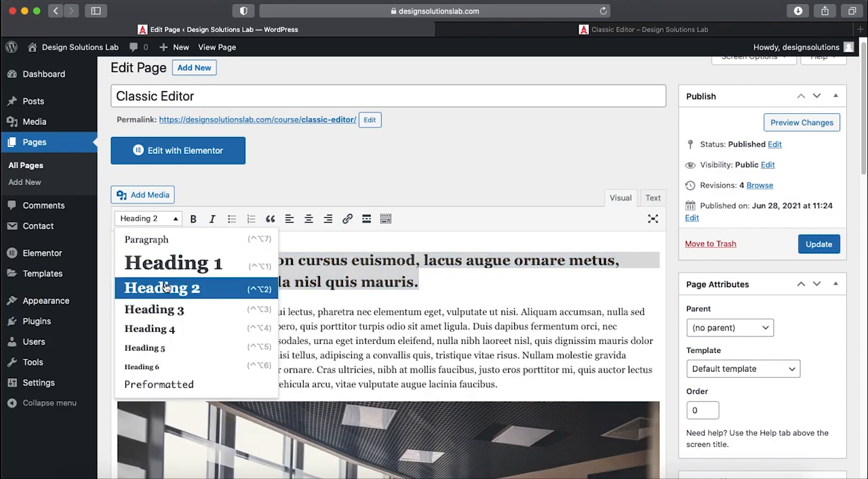
{"action": "left_click", "coordinate": [174, 313]}
{"action": "left_click", "coordinate": [163, 220]}
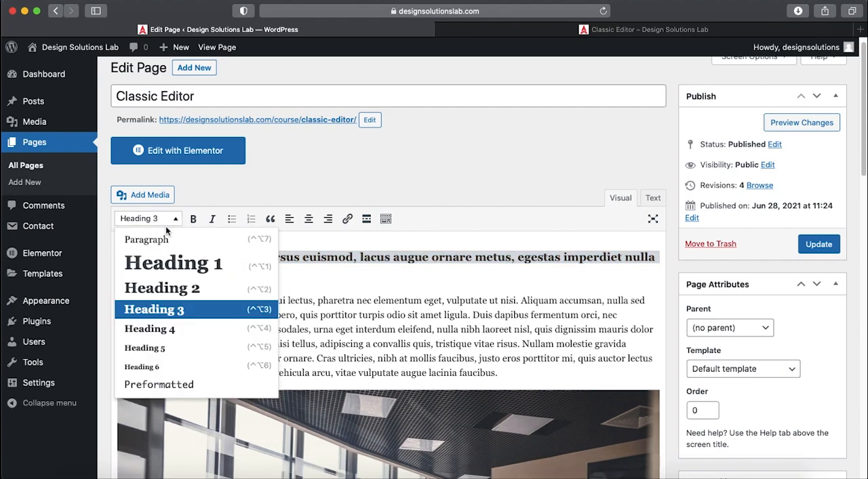
{"action": "left_click", "coordinate": [167, 239]}
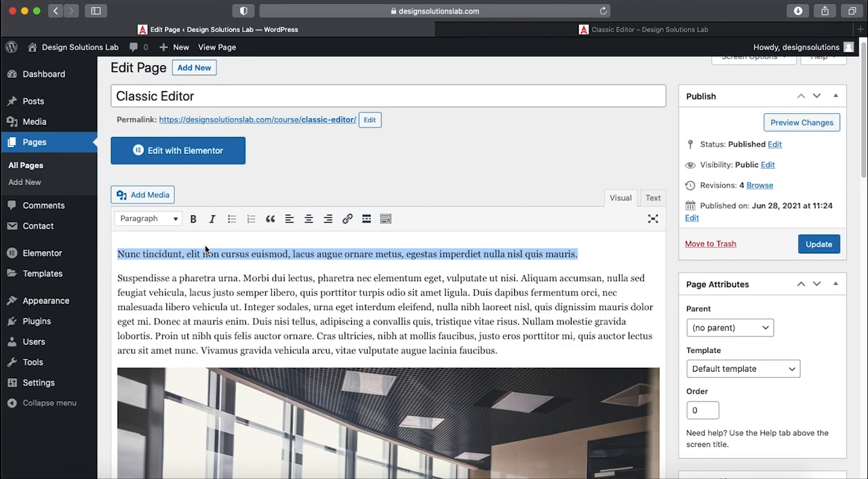
{"action": "left_click", "coordinate": [270, 253]}
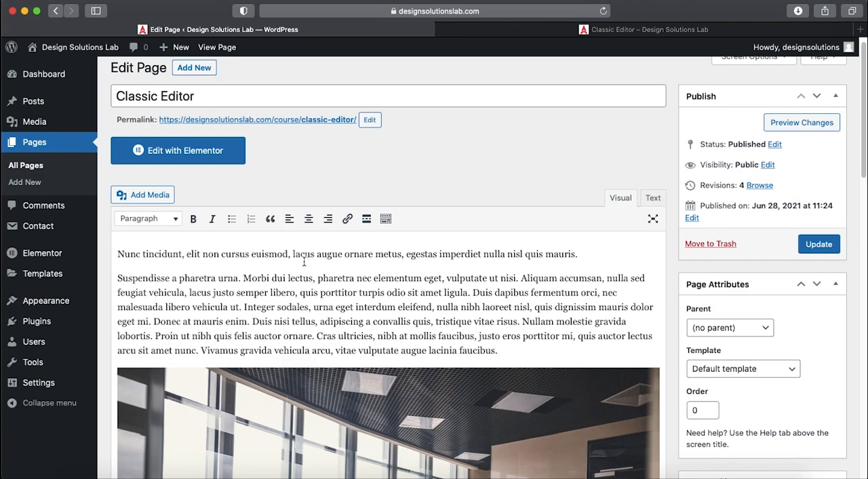
- Inspect the HTML element of the Classic Editor title on the published page, close the inspector and return to the page editor
{"action": "double_click", "coordinate": [266, 255]}
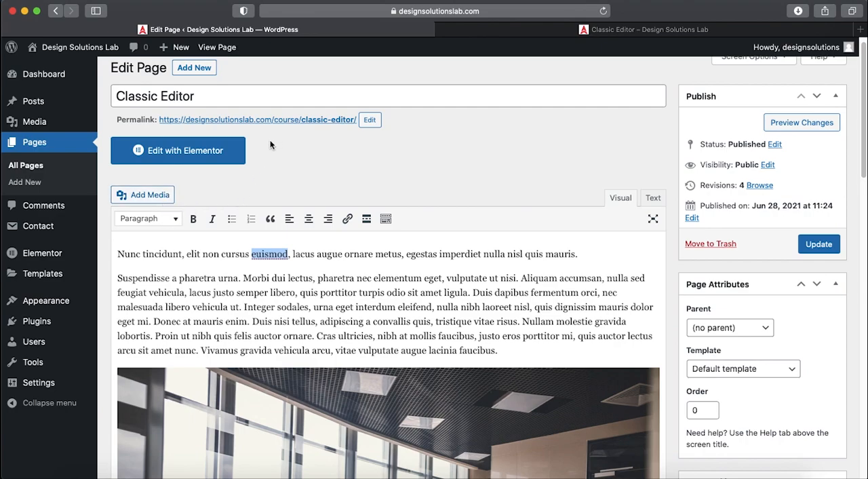
{"action": "left_click_drag", "start_coordinate": [195, 100], "coordinate": [109, 96]}
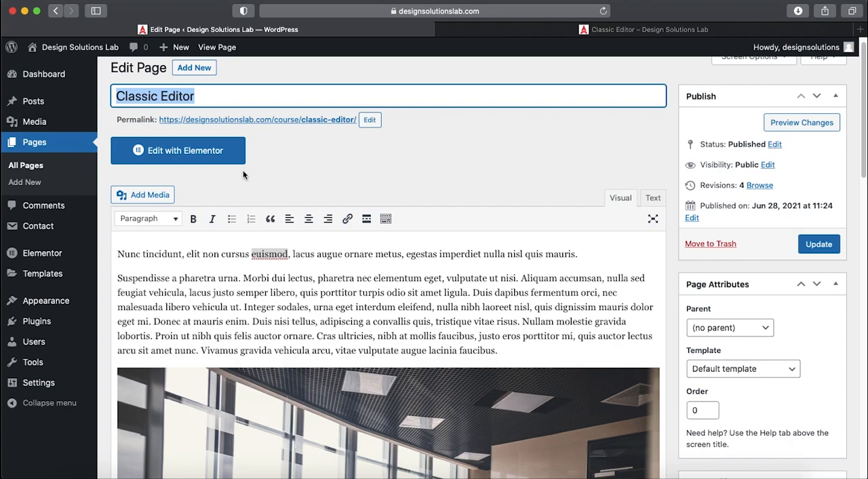
{"action": "left_click", "coordinate": [507, 30]}
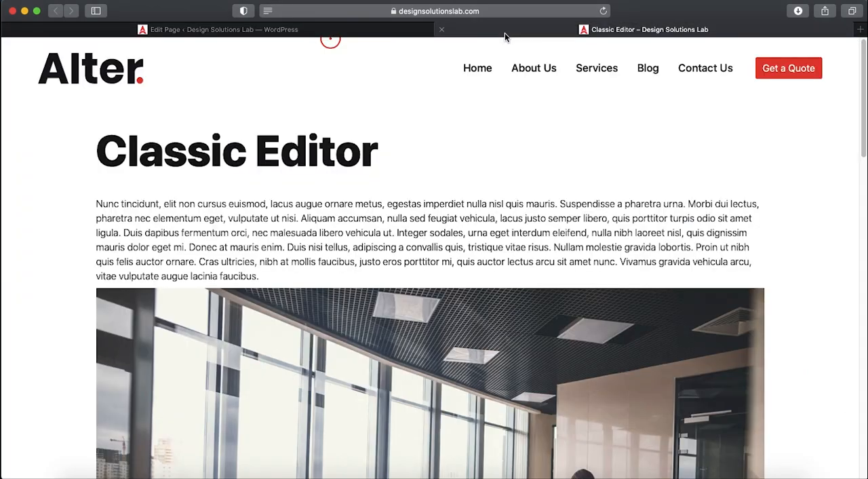
{"action": "right_click", "coordinate": [298, 156]}
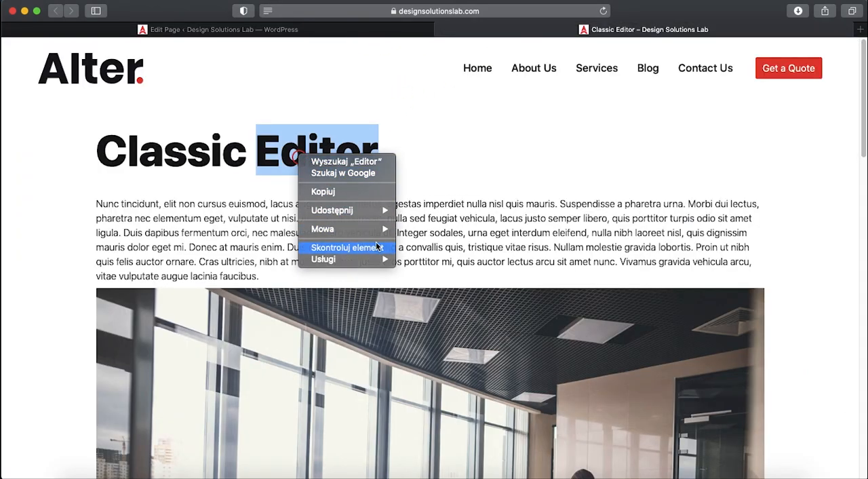
{"action": "left_click", "coordinate": [396, 240]}
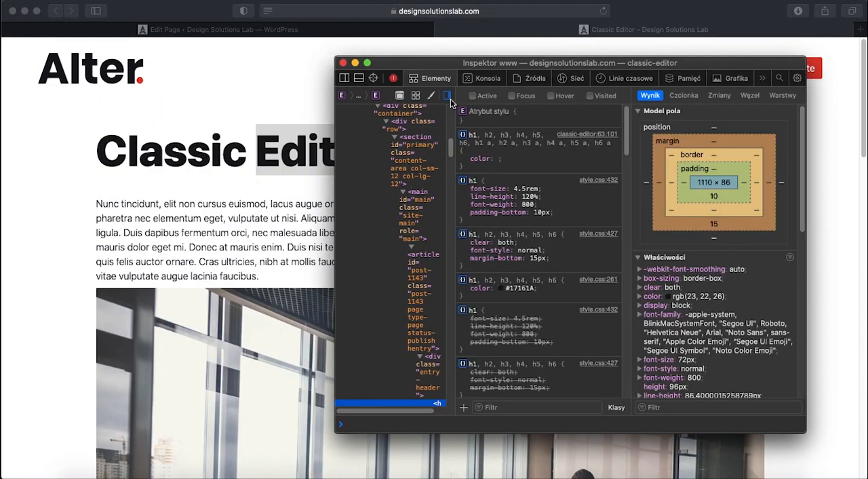
{"action": "left_click", "coordinate": [447, 97]}
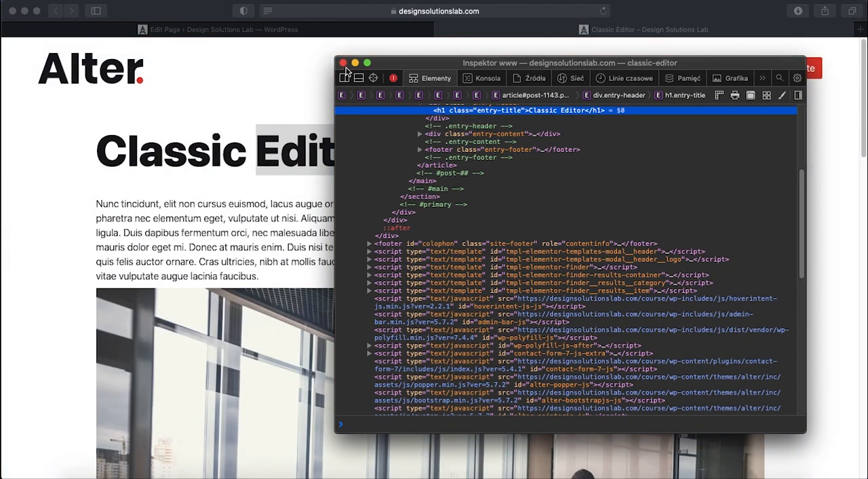
{"action": "left_click", "coordinate": [343, 63]}
{"action": "left_click", "coordinate": [286, 32]}
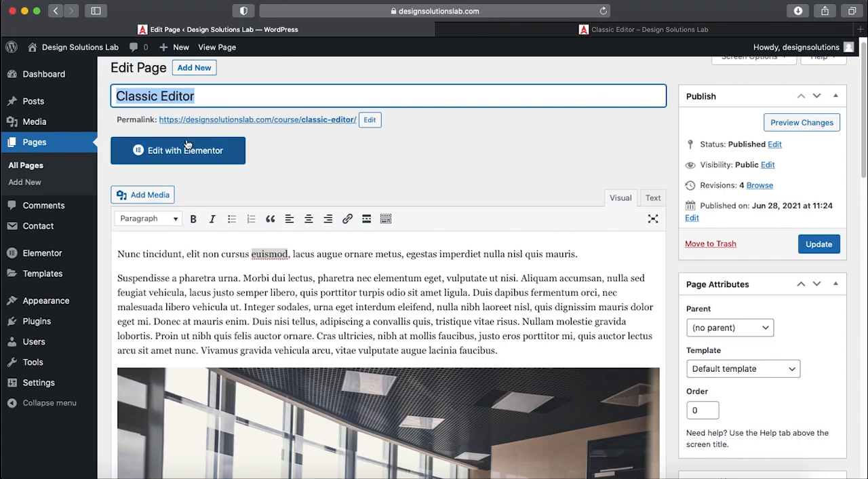
{"action": "double_click", "coordinate": [178, 252]}
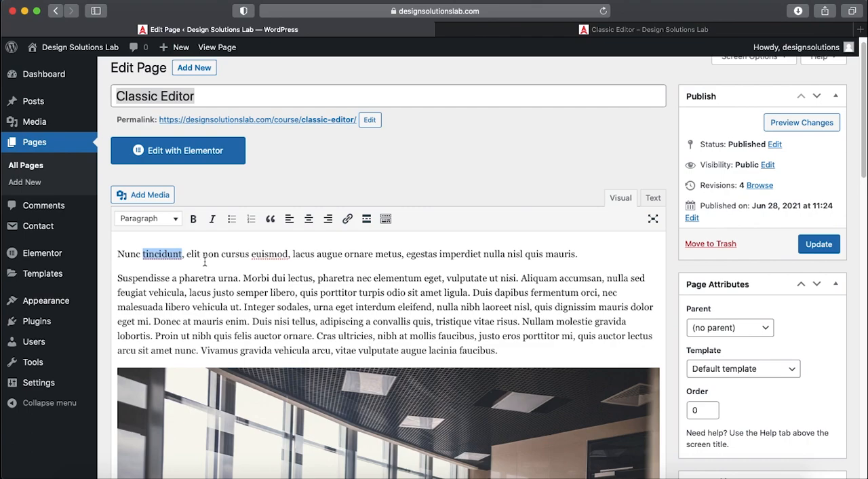
{"action": "left_click", "coordinate": [144, 220]}
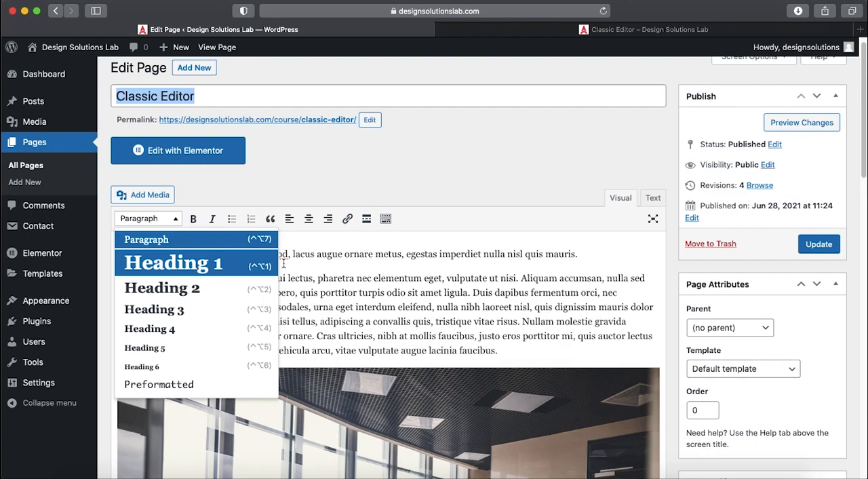
{"action": "left_click", "coordinate": [288, 256]}
- Make the opening sentence bold and italic, and try it as a bulleted list and as a numbered list
{"action": "left_click_drag", "start_coordinate": [118, 255], "coordinate": [576, 256]}
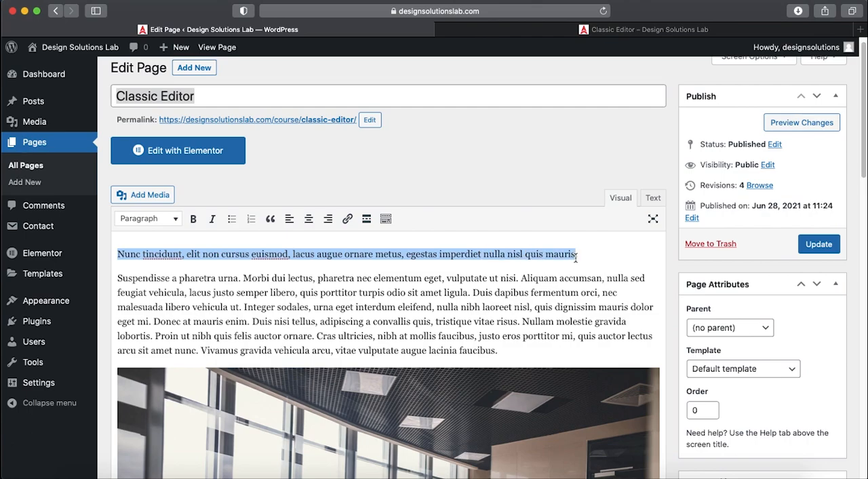
{"action": "left_click", "coordinate": [194, 219]}
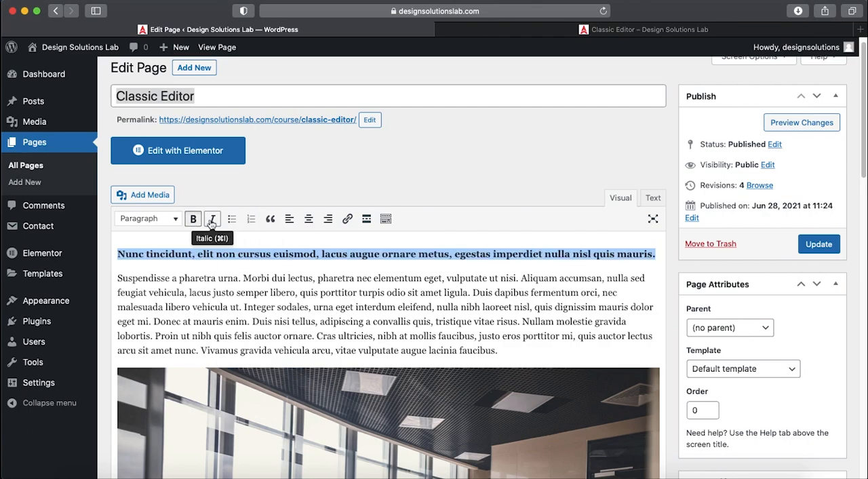
{"action": "left_click", "coordinate": [212, 220]}
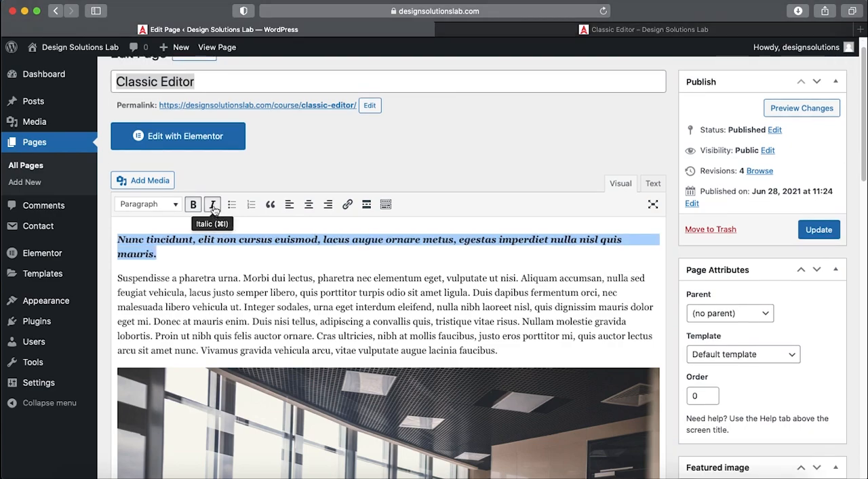
{"action": "left_click", "coordinate": [234, 206]}
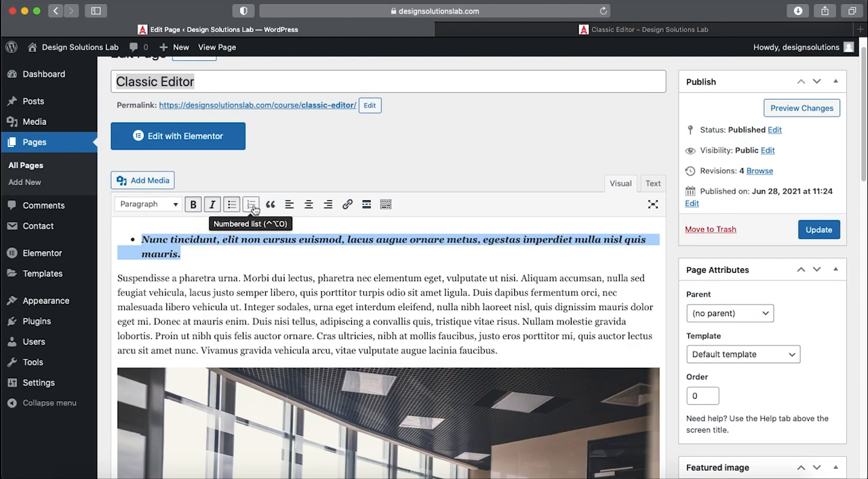
{"action": "left_click", "coordinate": [254, 210]}
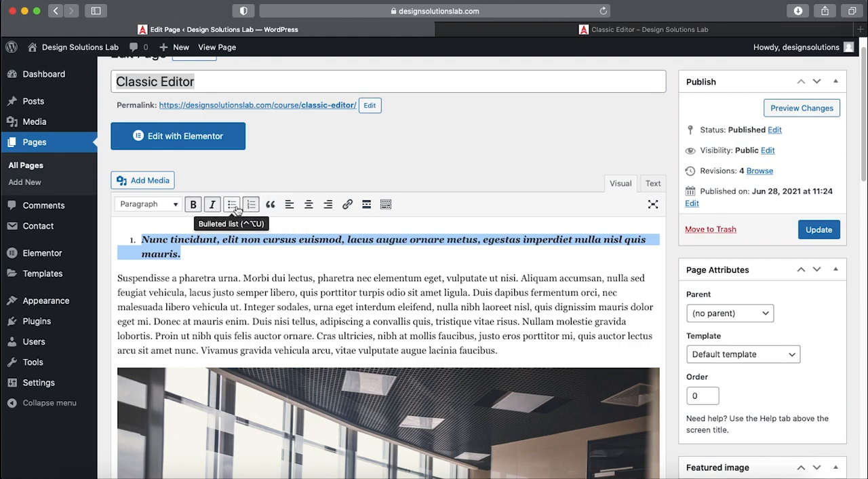
- Remove the numbered list, italic and bold formatting from the opening sentence
{"action": "left_click", "coordinate": [250, 205]}
{"action": "left_click", "coordinate": [212, 205]}
{"action": "left_click", "coordinate": [194, 205]}
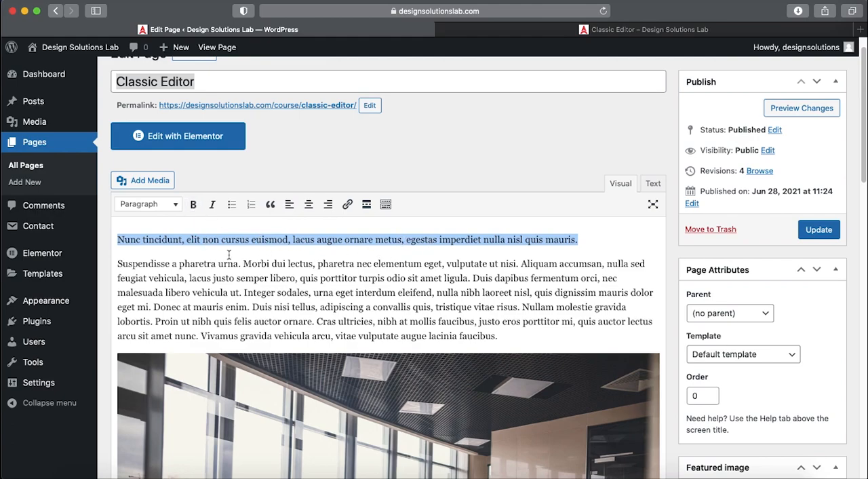
- Check which paragraph style is applied to the heading directly below the image
{"action": "scroll", "coordinate": [229, 254], "scroll_direction": "down", "scroll_amount": 10}
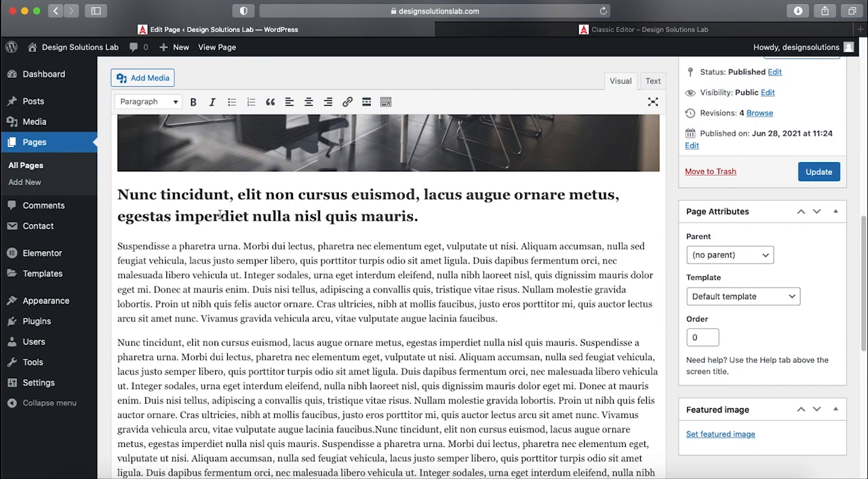
{"action": "left_click", "coordinate": [204, 194]}
{"action": "left_click", "coordinate": [166, 104]}
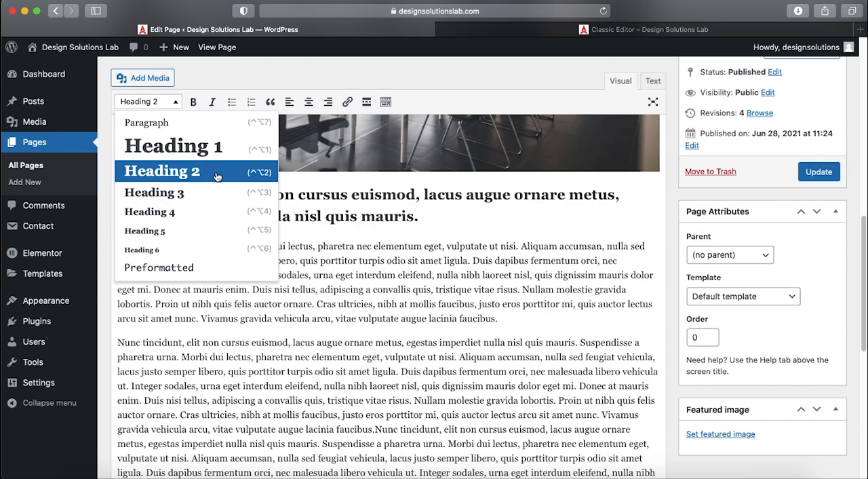
{"action": "left_click", "coordinate": [351, 206]}
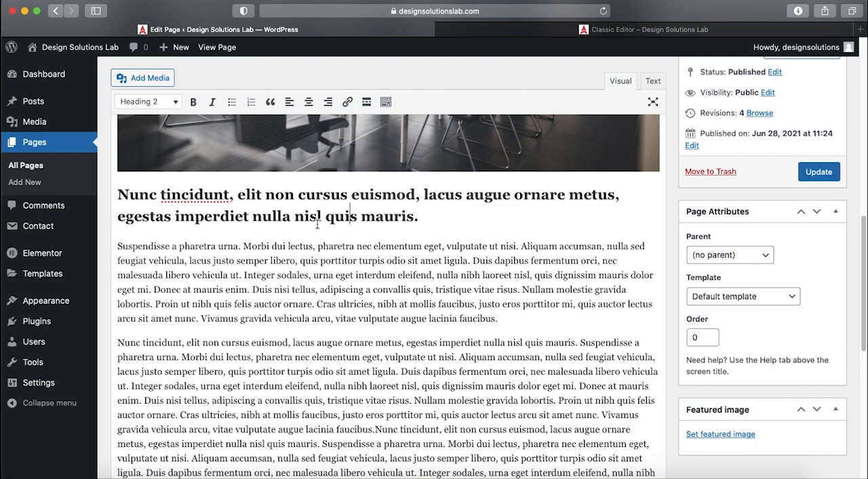
- Copy "Vivamus gravida vehicula arcu, vitae vulputate augue lacinia faucibus." into a new line above the paragraph preceding "Donec at mauris enim." and format it as Heading 3
{"action": "scroll", "coordinate": [317, 224], "scroll_direction": "down", "scroll_amount": 8}
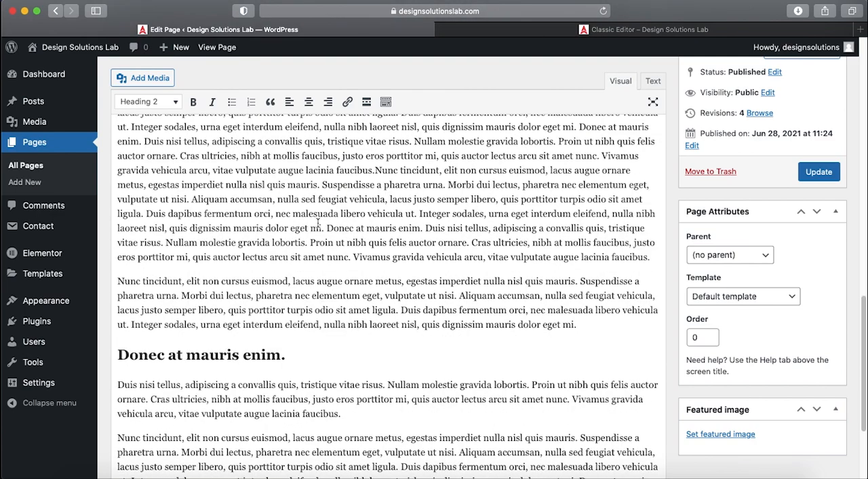
{"action": "left_click", "coordinate": [120, 275]}
{"action": "key", "text": "Return"}
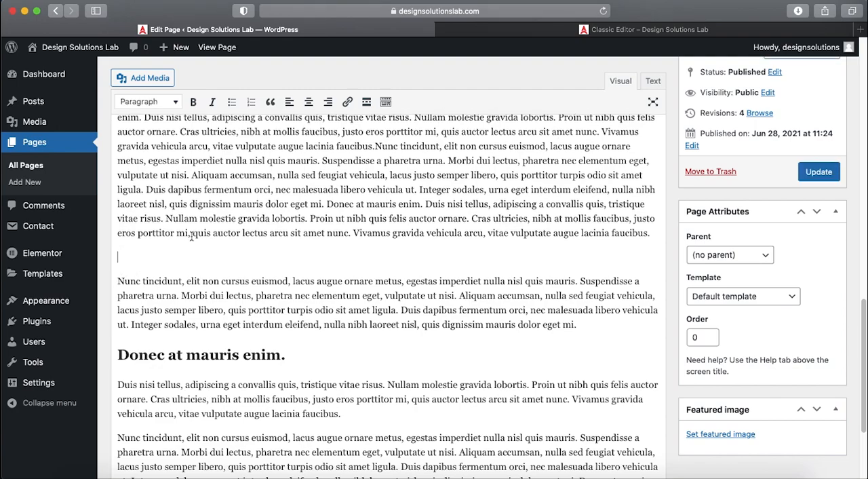
{"action": "left_click", "coordinate": [354, 233]}
{"action": "left_click_drag", "start_coordinate": [355, 234], "coordinate": [649, 230]}
{"action": "key", "text": "super+c"}
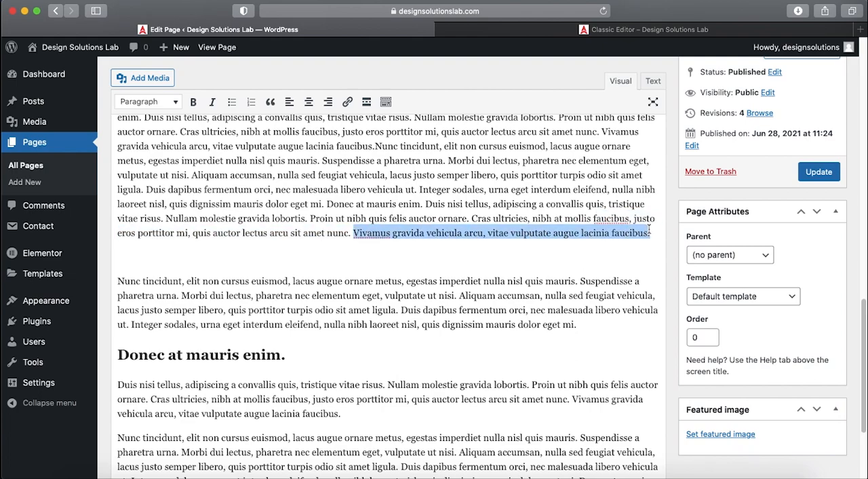
{"action": "left_click", "coordinate": [284, 249]}
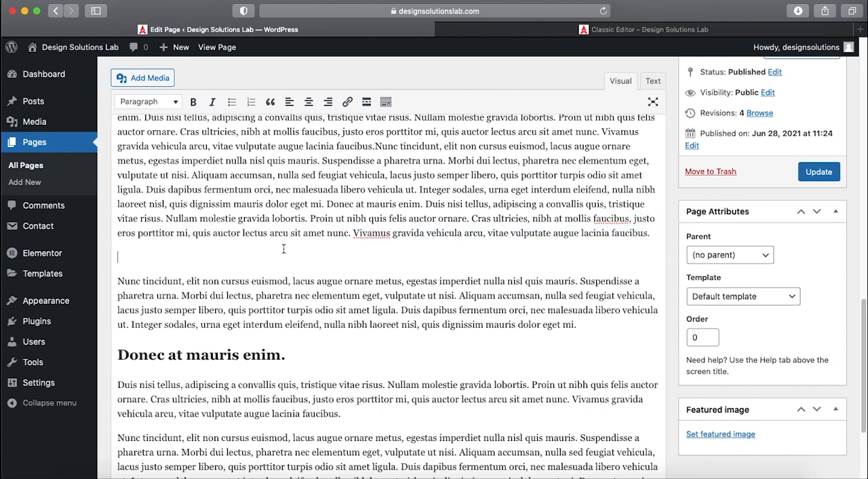
{"action": "key", "text": "super+v"}
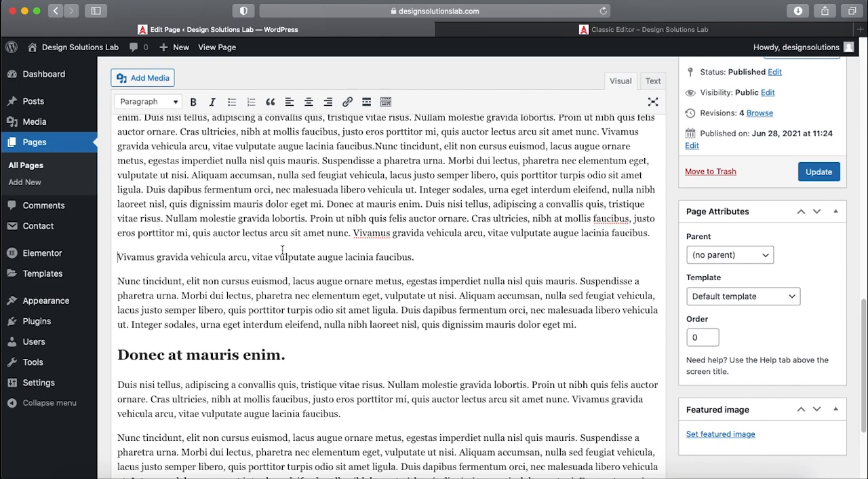
{"action": "left_click", "coordinate": [169, 102]}
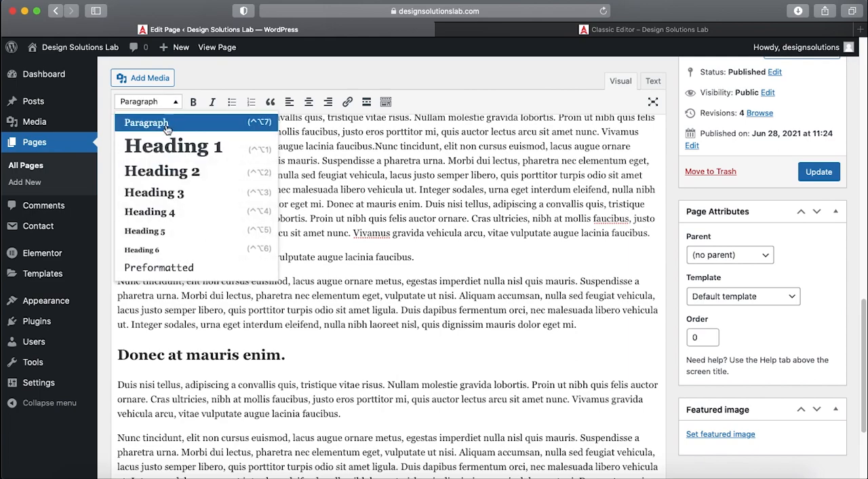
{"action": "left_click", "coordinate": [170, 192]}
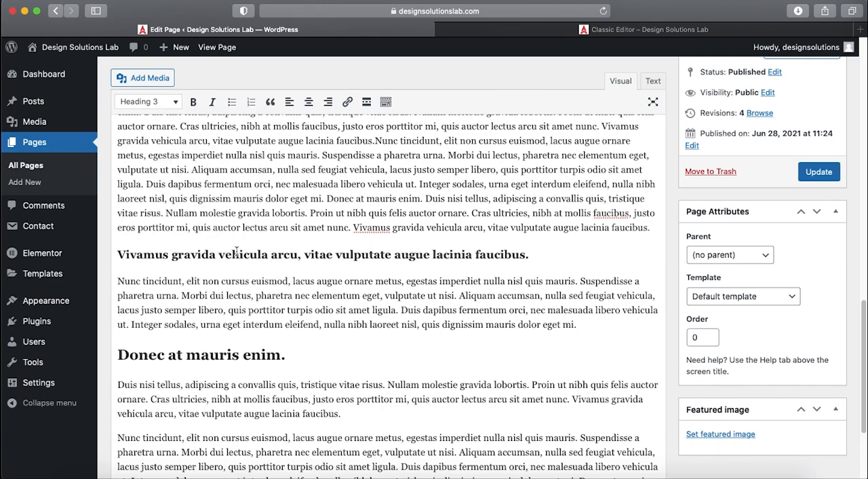
- Update the Classic Editor page and reload its published version
{"action": "scroll", "coordinate": [273, 271], "scroll_direction": "up", "scroll_amount": 10}
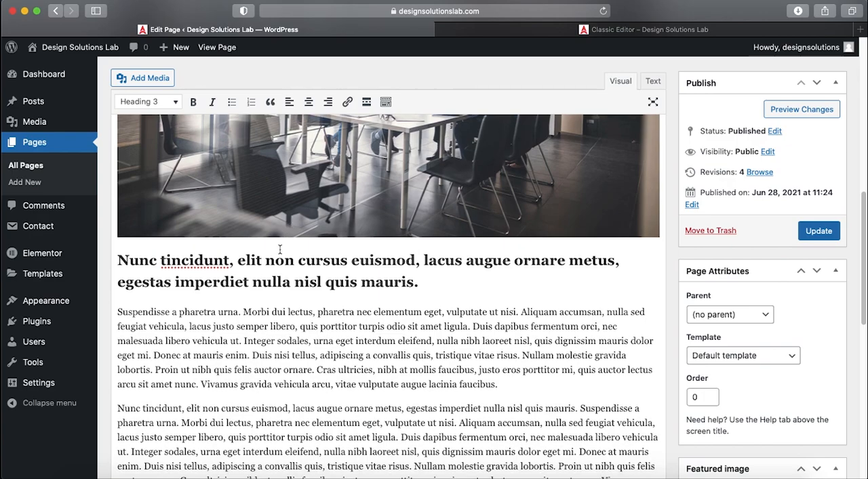
{"action": "scroll", "coordinate": [280, 249], "scroll_direction": "down", "scroll_amount": 10}
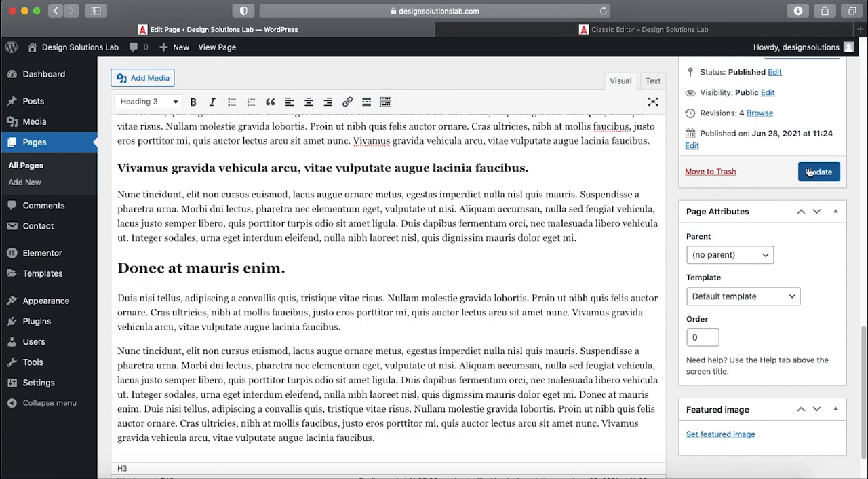
{"action": "left_click", "coordinate": [507, 31]}
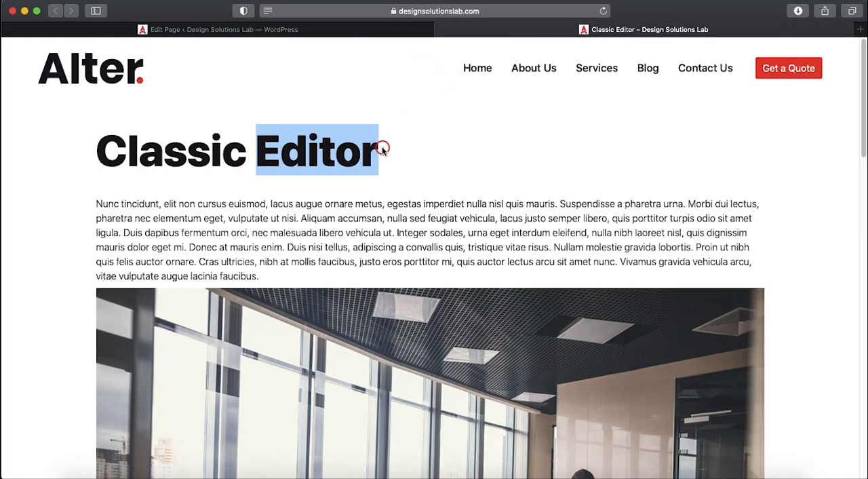
{"action": "key", "text": "super+r"}
- Compare the published page's title with the headings below the image, the "Vivamus gravida" subheading and "Donec at mauris enim."
{"action": "scroll", "coordinate": [364, 352], "scroll_direction": "down", "scroll_amount": 10}
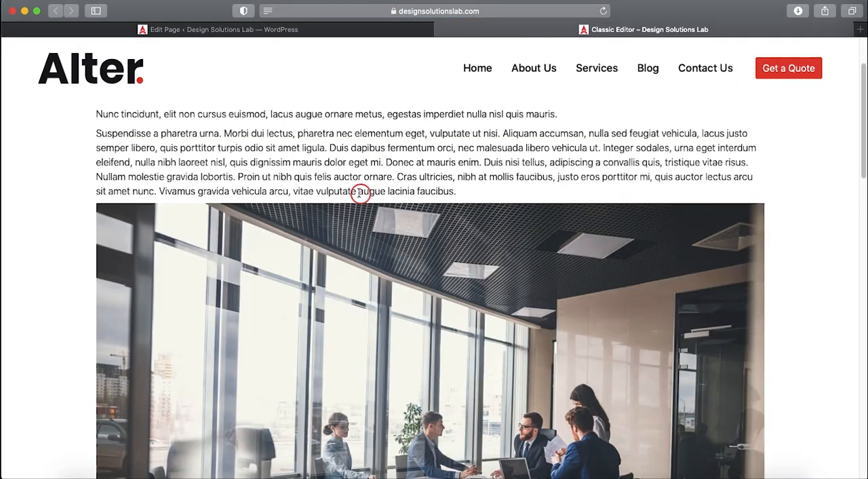
{"action": "scroll", "coordinate": [359, 195], "scroll_direction": "down", "scroll_amount": 10}
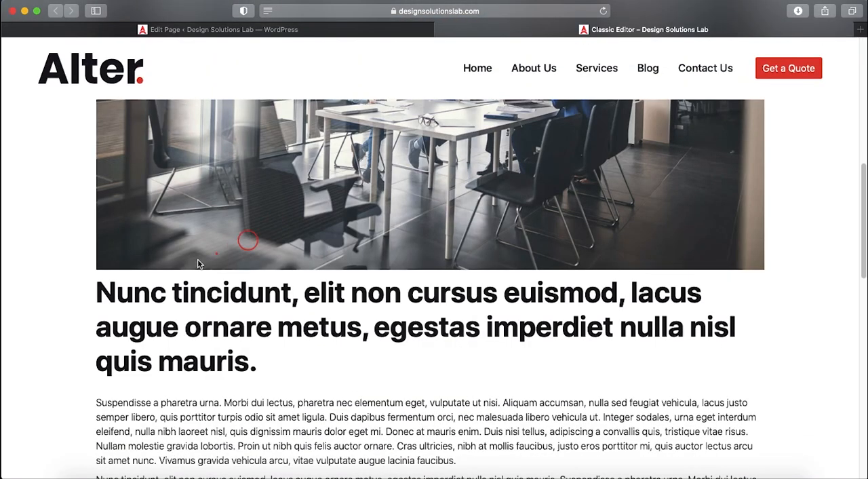
{"action": "left_click_drag", "start_coordinate": [223, 292], "coordinate": [349, 317]}
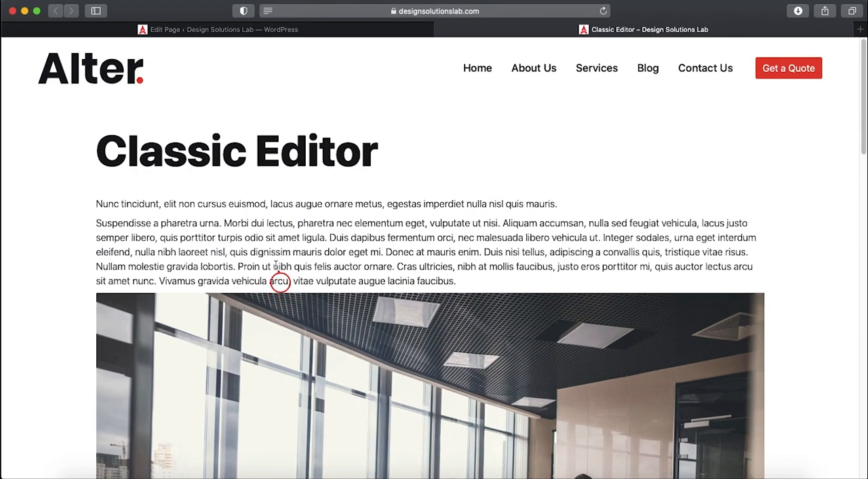
{"action": "left_click_drag", "start_coordinate": [257, 149], "coordinate": [330, 142]}
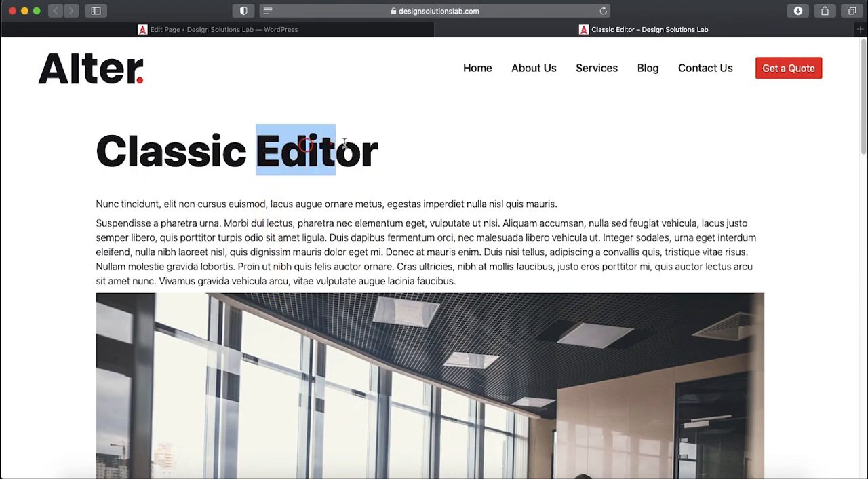
{"action": "scroll", "coordinate": [374, 227], "scroll_direction": "down", "scroll_amount": 3}
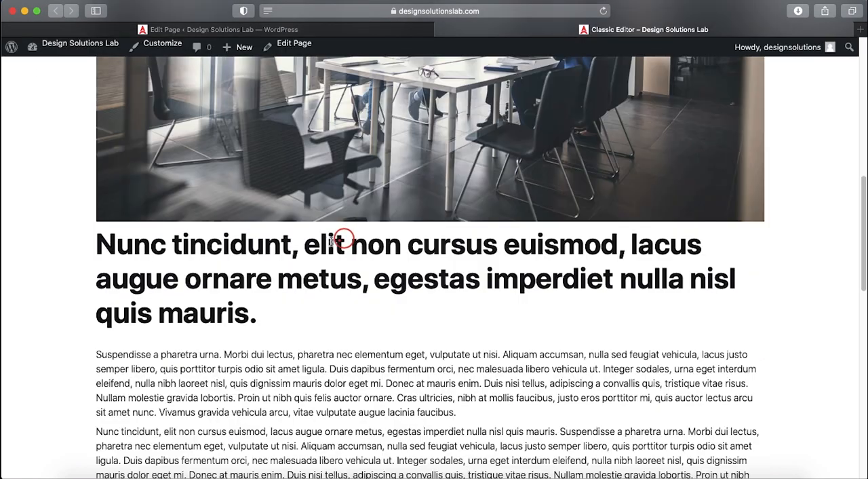
{"action": "left_click_drag", "start_coordinate": [248, 244], "coordinate": [352, 288]}
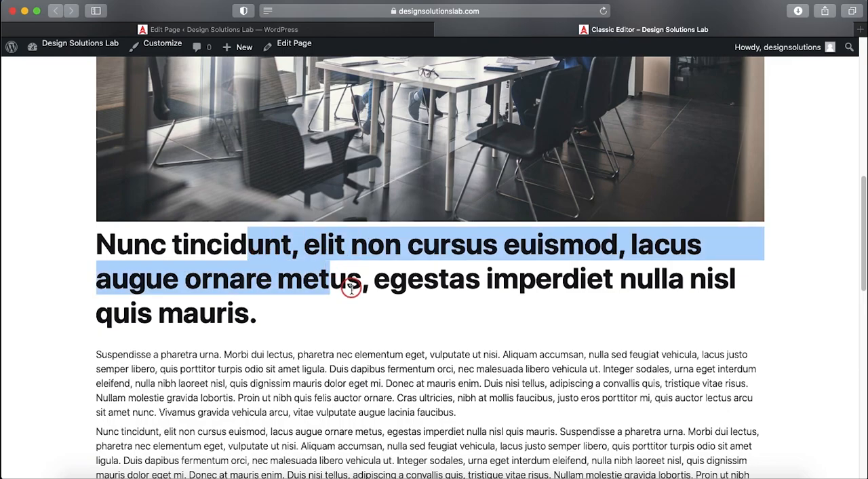
{"action": "scroll", "coordinate": [352, 289], "scroll_direction": "down", "scroll_amount": 5}
{"action": "left_click_drag", "start_coordinate": [237, 261], "coordinate": [303, 272]}
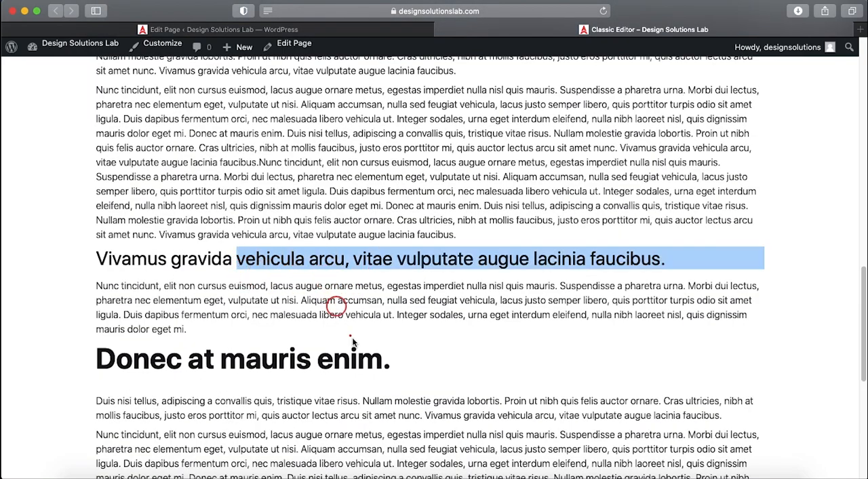
{"action": "scroll", "coordinate": [353, 337], "scroll_direction": "down", "scroll_amount": 4}
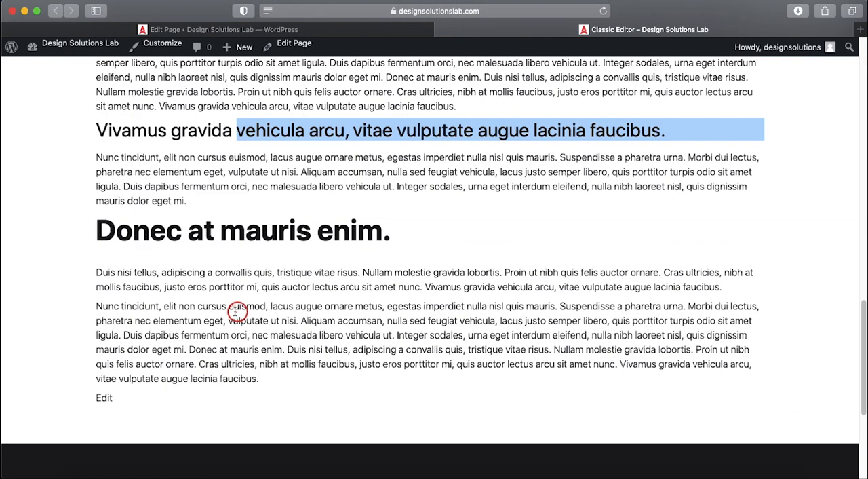
{"action": "left_click_drag", "start_coordinate": [234, 233], "coordinate": [311, 234]}
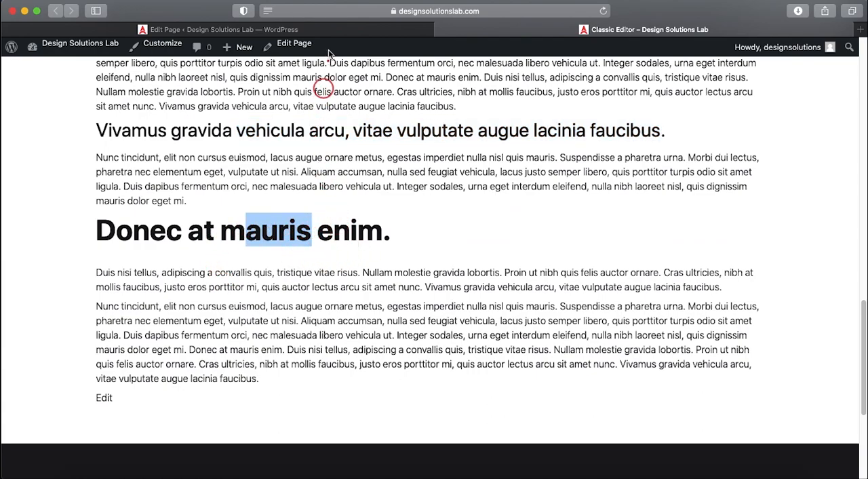
{"action": "left_click", "coordinate": [307, 26]}
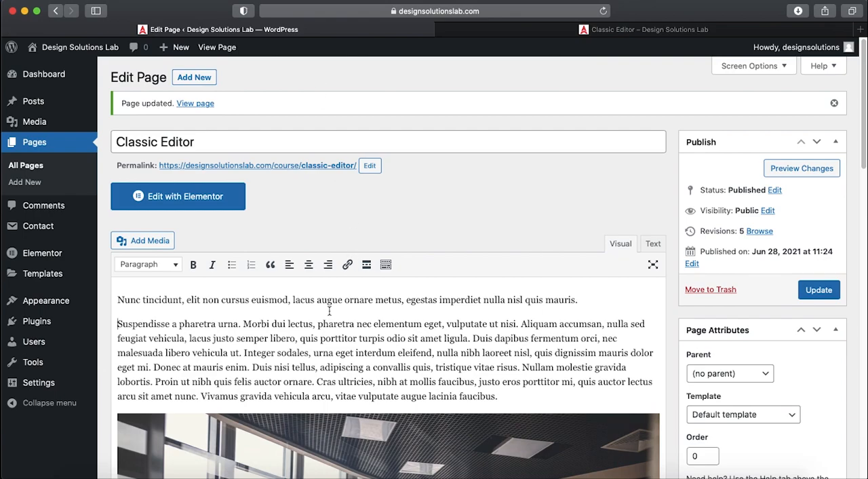
{"action": "left_click_drag", "start_coordinate": [117, 300], "coordinate": [183, 300]}
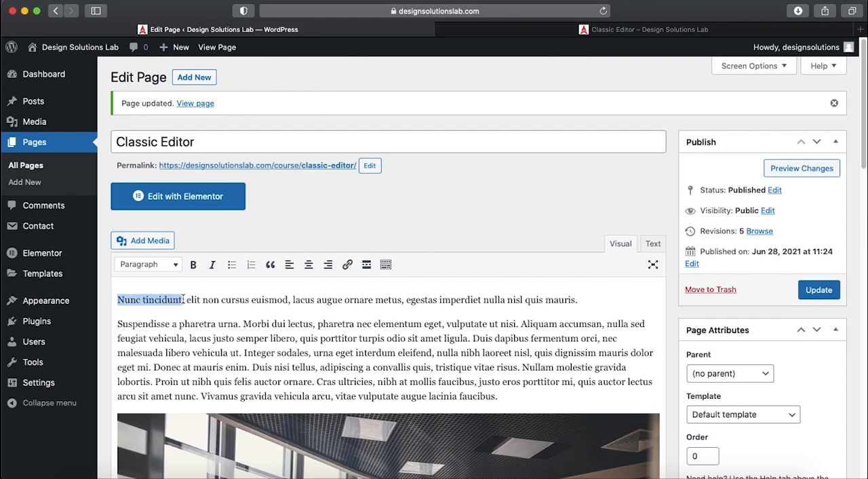
{"action": "left_click", "coordinate": [347, 265]}
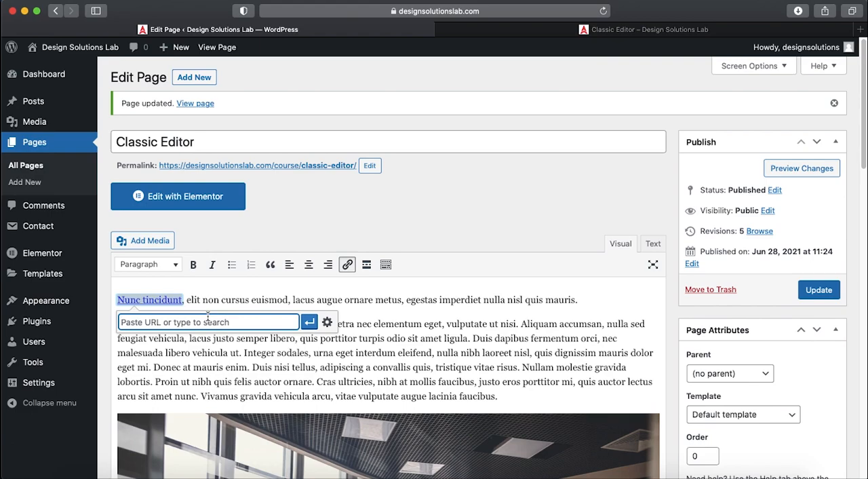
{"action": "type", "text": "ht"}
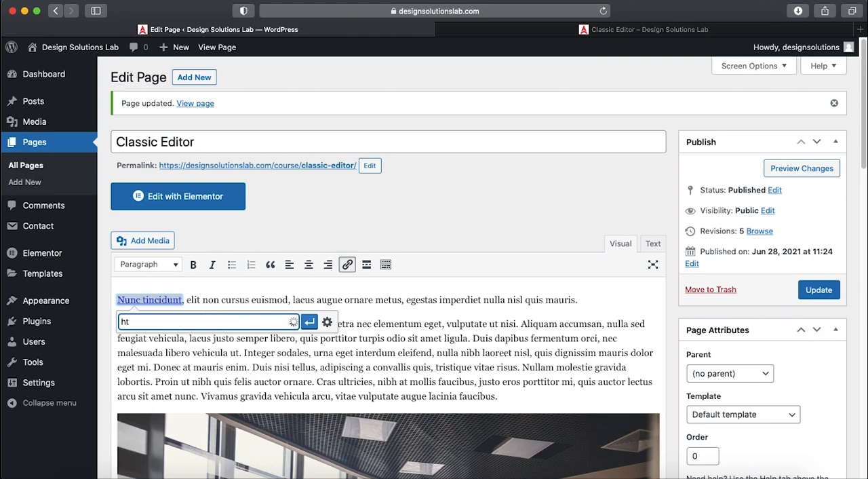
{"action": "type", "text": "tps://google.com"}
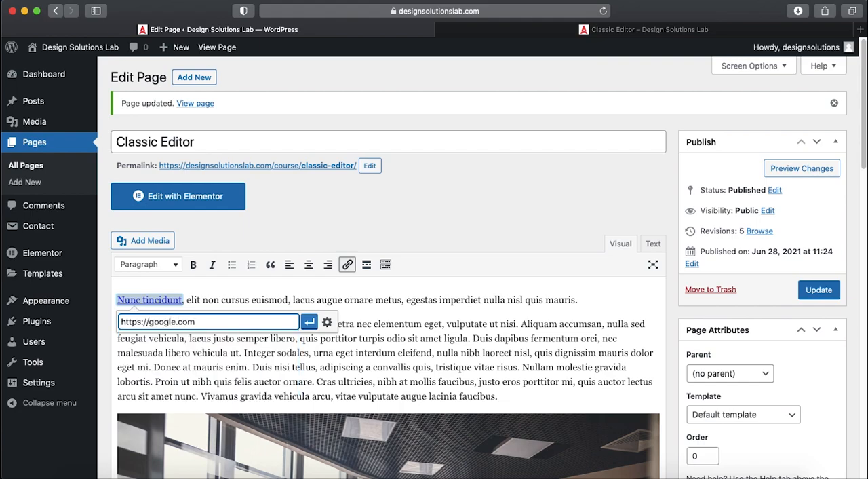
{"action": "left_click", "coordinate": [309, 322]}
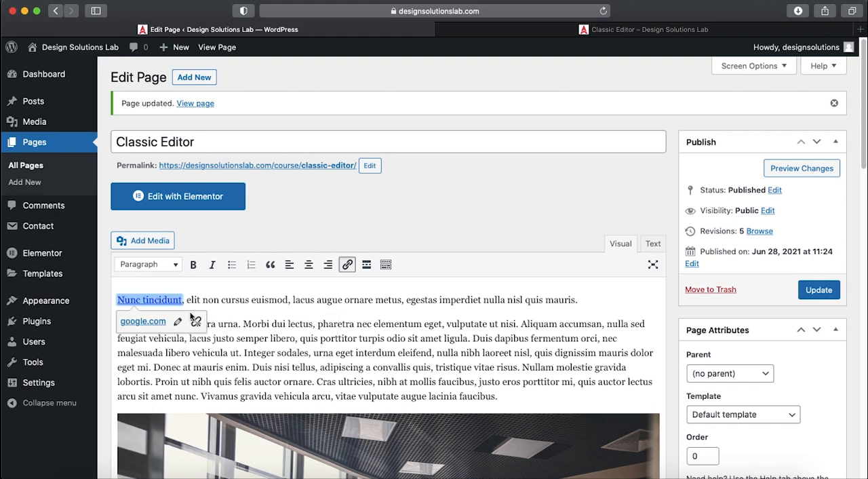
{"action": "left_click", "coordinate": [185, 302]}
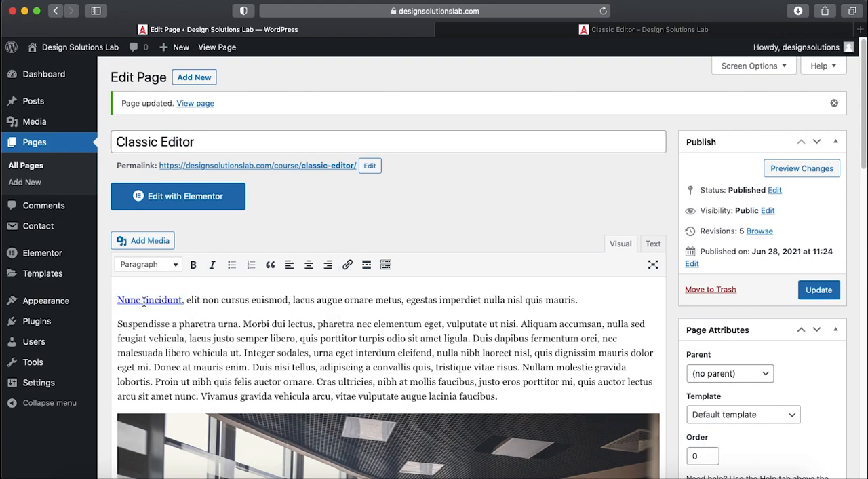
- Edit the "Nunc tincidunt" link's options so that it opens in a new tab
{"action": "left_click_drag", "start_coordinate": [118, 301], "coordinate": [205, 307]}
{"action": "left_click", "coordinate": [171, 303]}
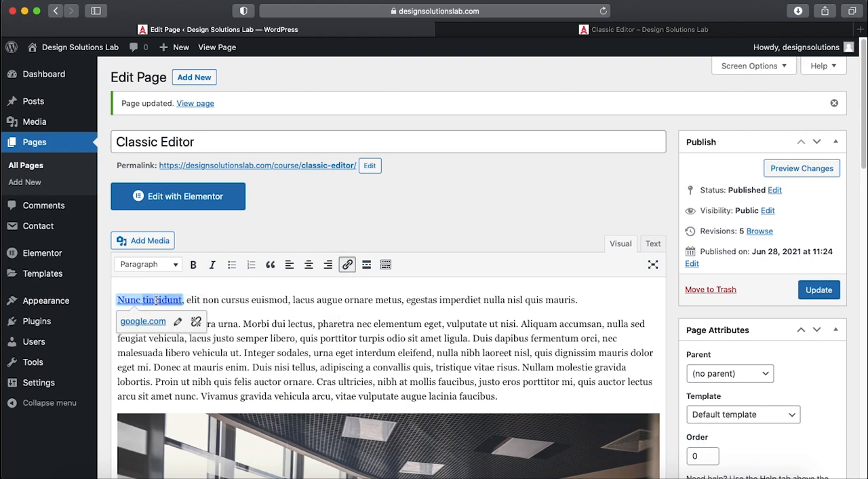
{"action": "double_click", "coordinate": [128, 303]}
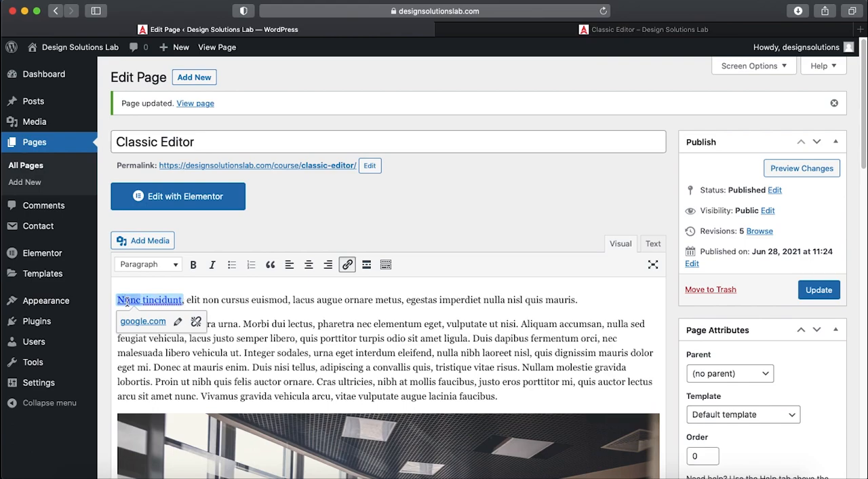
{"action": "left_click", "coordinate": [165, 301]}
{"action": "left_click_drag", "start_coordinate": [182, 301], "coordinate": [118, 301]}
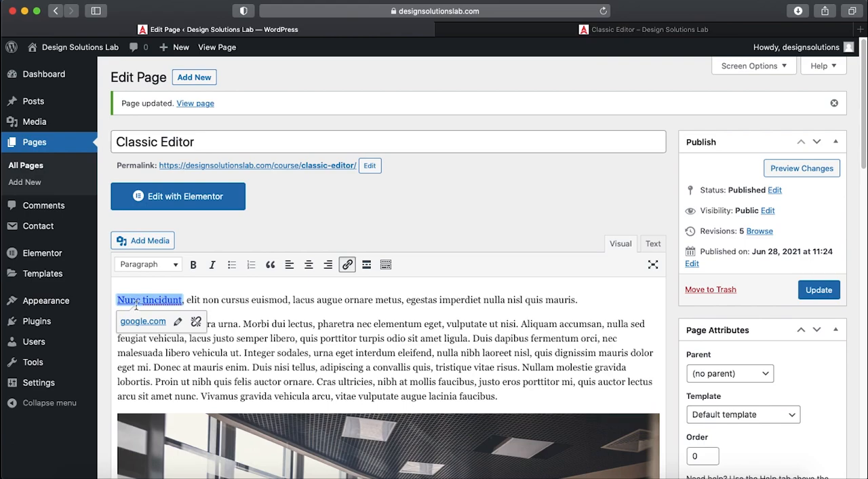
{"action": "left_click", "coordinate": [178, 323]}
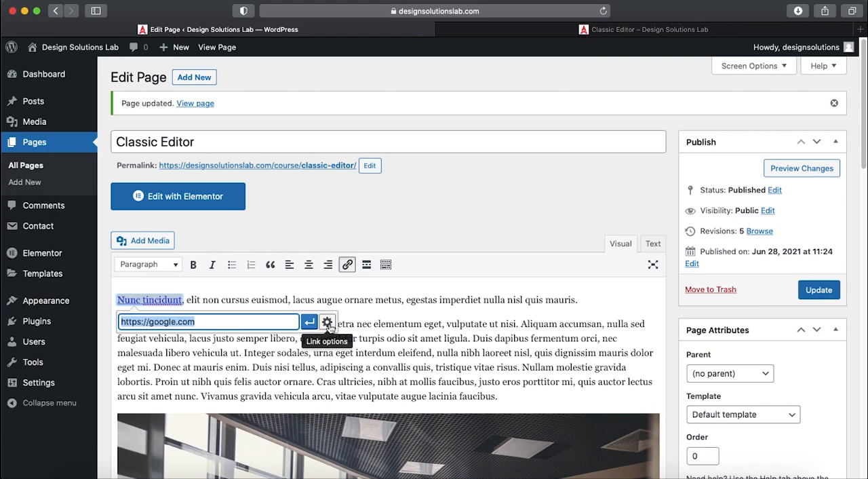
{"action": "left_click", "coordinate": [328, 323]}
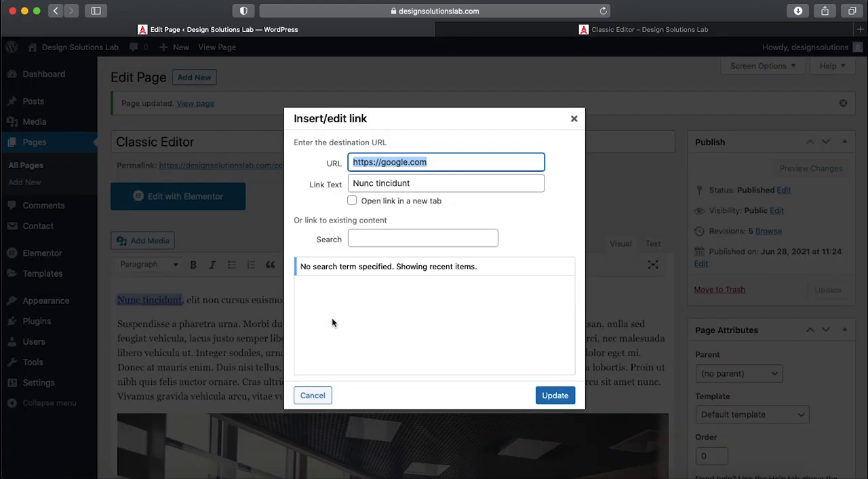
{"action": "left_click", "coordinate": [416, 183]}
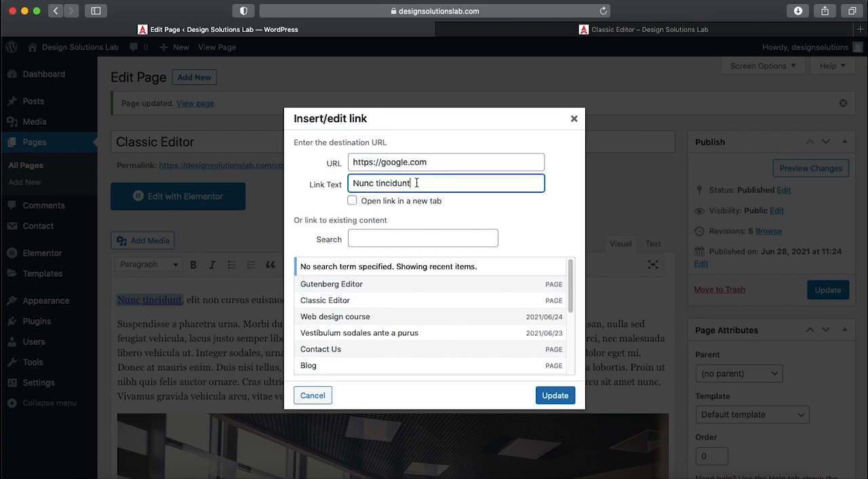
{"action": "left_click", "coordinate": [352, 202]}
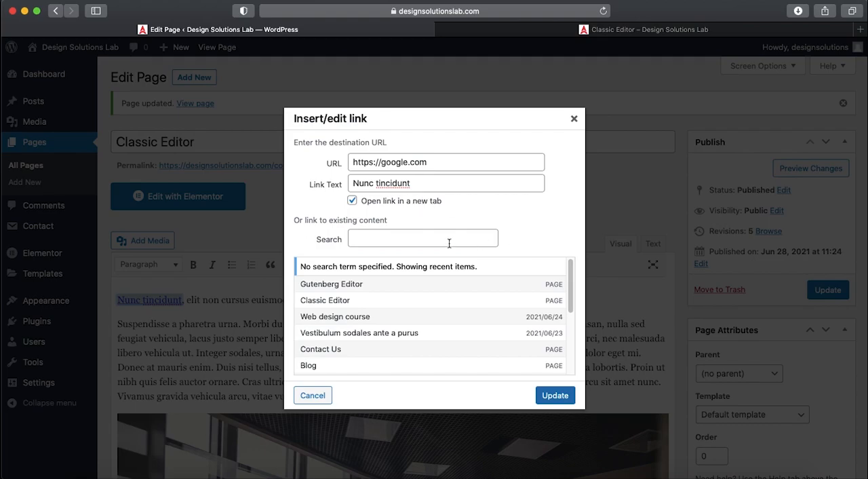
{"action": "left_click", "coordinate": [555, 395]}
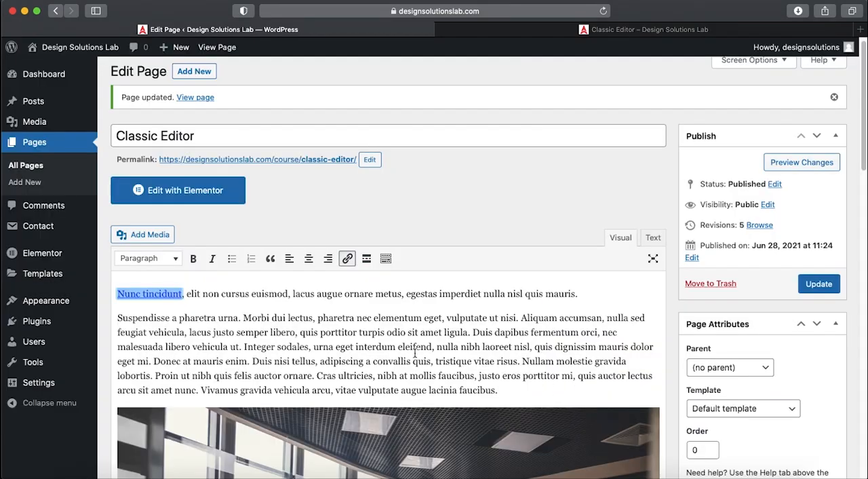
- Center-align the opening sentence and show the page content as HTML code
{"action": "left_click", "coordinate": [289, 293]}
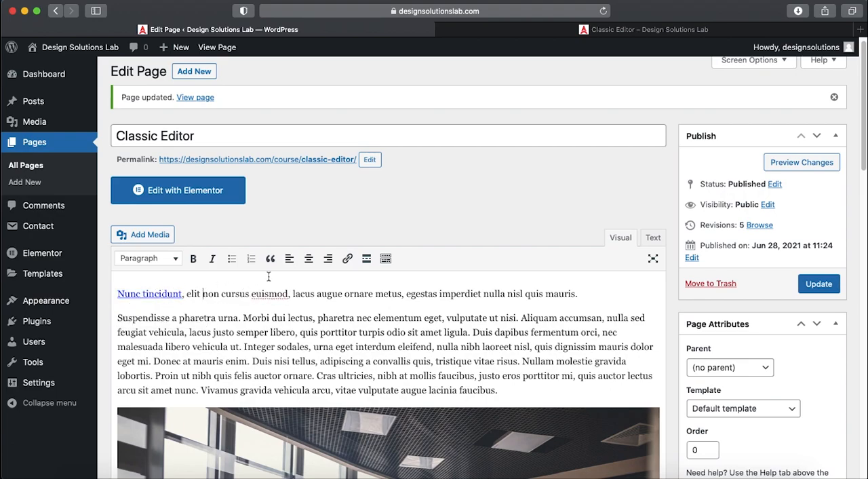
{"action": "left_click", "coordinate": [308, 262]}
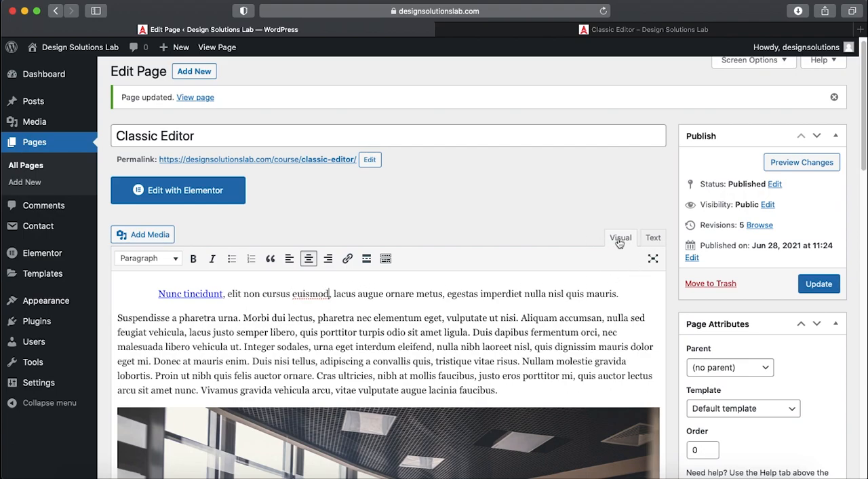
{"action": "left_click", "coordinate": [654, 238]}
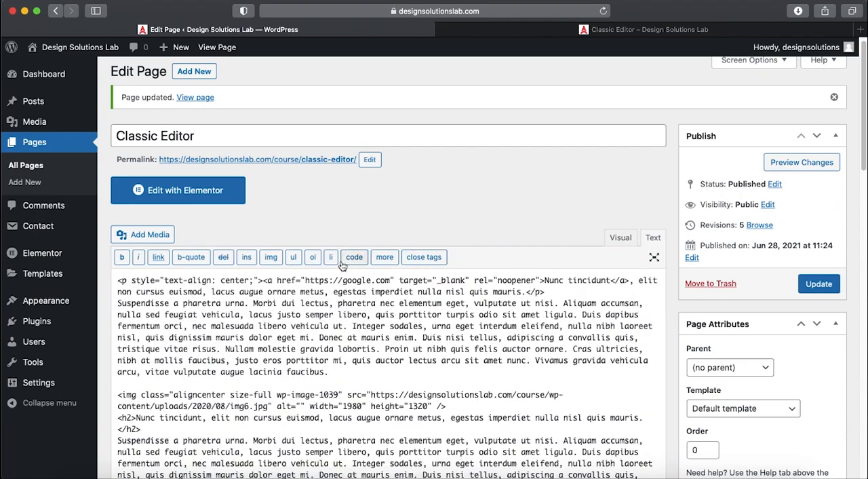
- Examine the opening sentence's HTML: the paragraph style, the link tag with its target attribute, and the closing paragraph tag
{"action": "left_click_drag", "start_coordinate": [123, 279], "coordinate": [261, 281]}
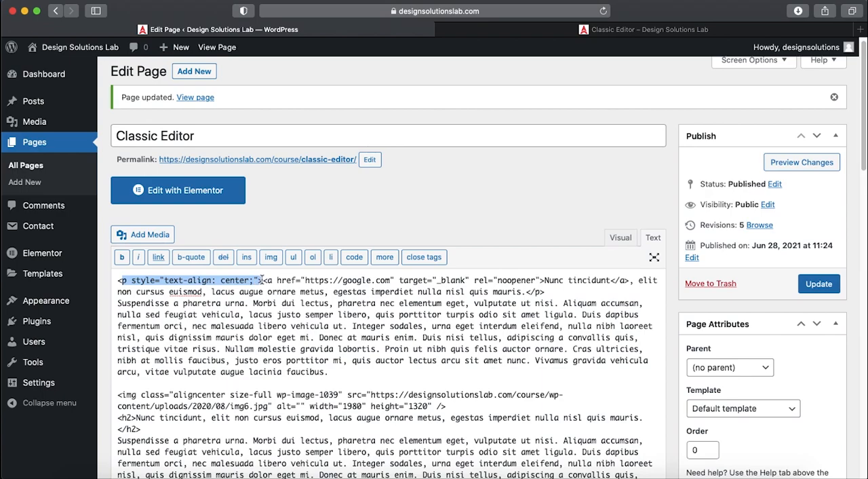
{"action": "left_click_drag", "start_coordinate": [119, 280], "coordinate": [448, 280]}
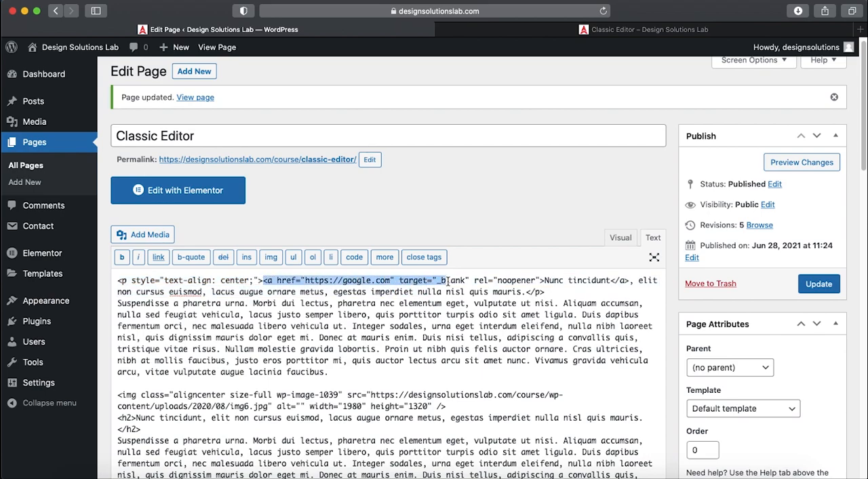
{"action": "double_click", "coordinate": [414, 280]}
{"action": "double_click", "coordinate": [449, 280]}
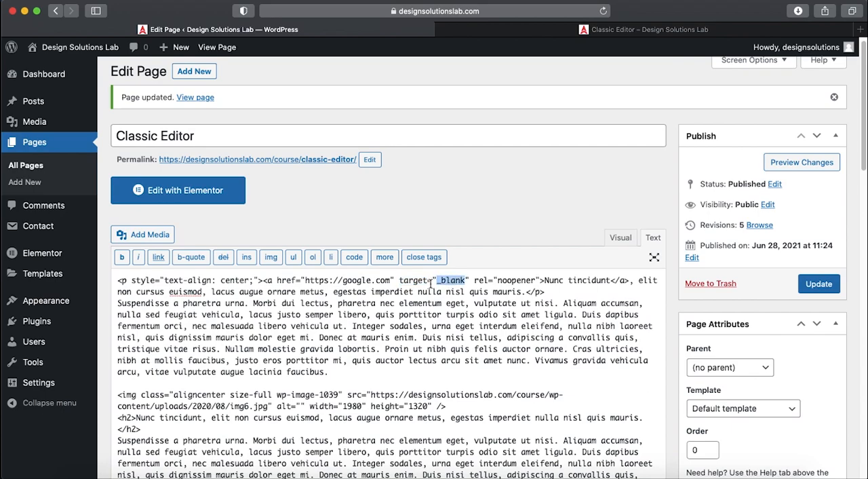
{"action": "left_click_drag", "start_coordinate": [263, 280], "coordinate": [530, 292]}
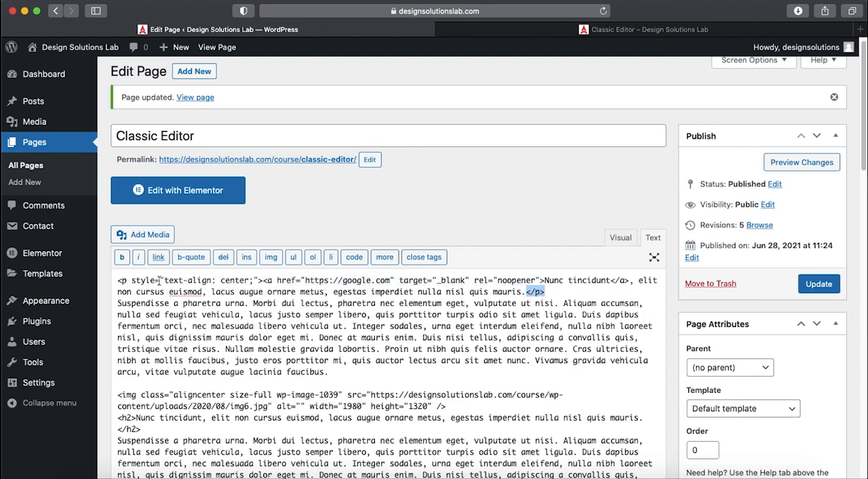
- Insert a blank line before "Suspendisse a pharetra urna" in the HTML and return to the visual view
{"action": "left_click", "coordinate": [119, 304]}
{"action": "key", "text": "Return"}
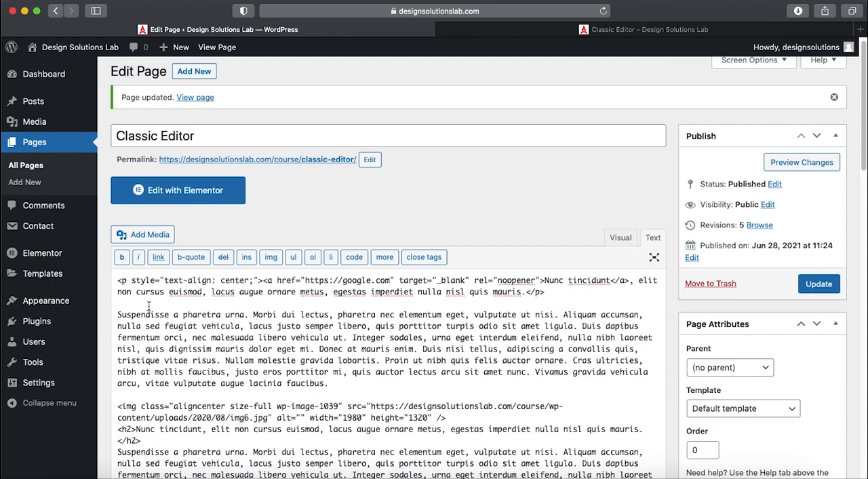
{"action": "left_click", "coordinate": [620, 237]}
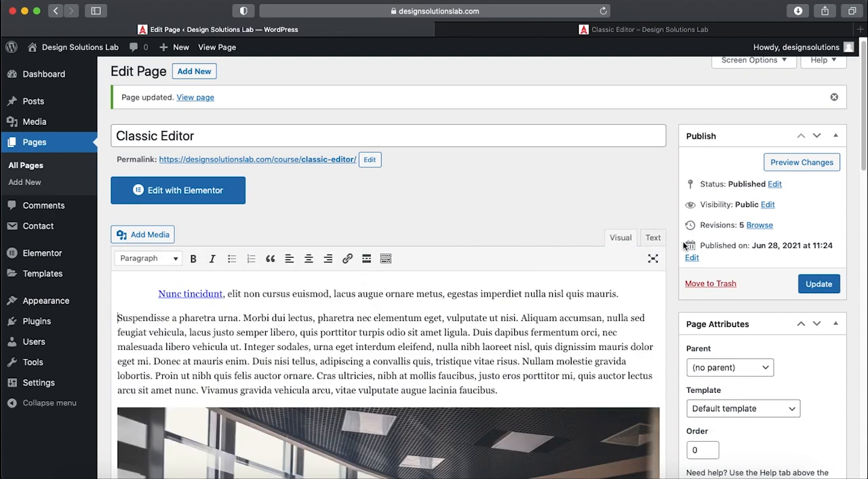
- Look at the page content in the HTML and visual views once more and update the page
{"action": "left_click", "coordinate": [653, 238]}
{"action": "left_click", "coordinate": [625, 238]}
{"action": "left_click", "coordinate": [260, 293]}
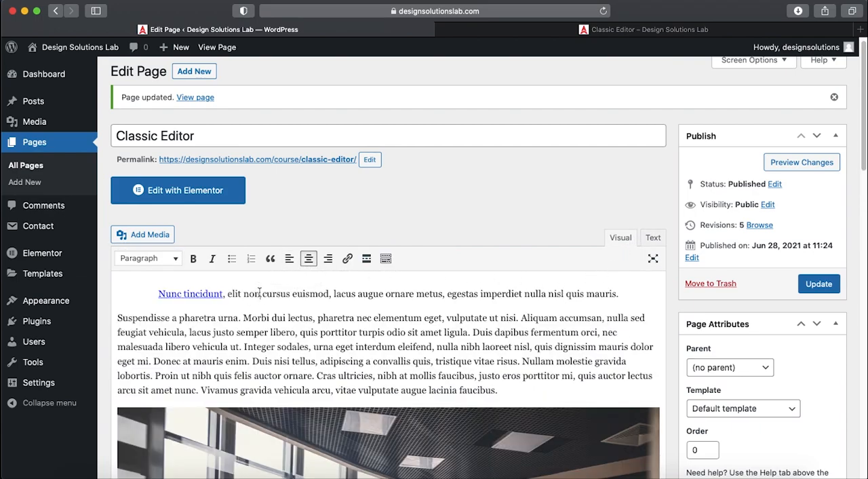
{"action": "left_click", "coordinate": [818, 285]}
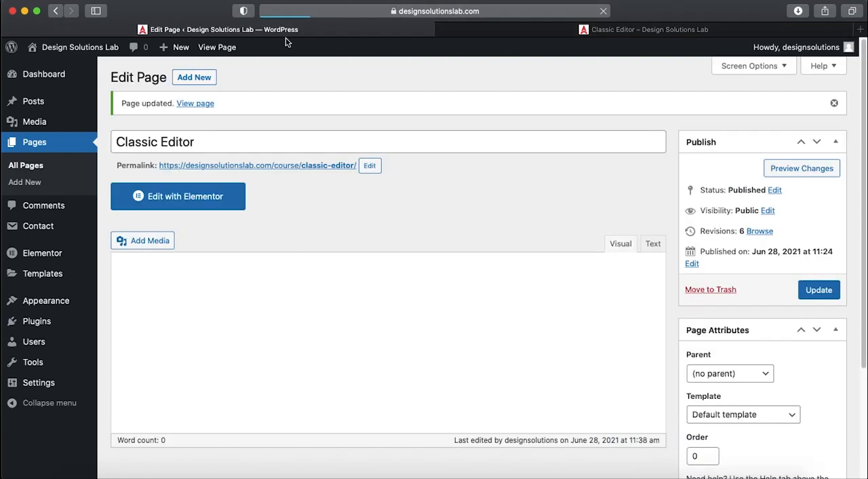
- Reload the published Classic Editor page, test that the "Nunc tincidunt" link opens a new tab, and check the opening sentence's alignment
{"action": "left_click", "coordinate": [521, 31]}
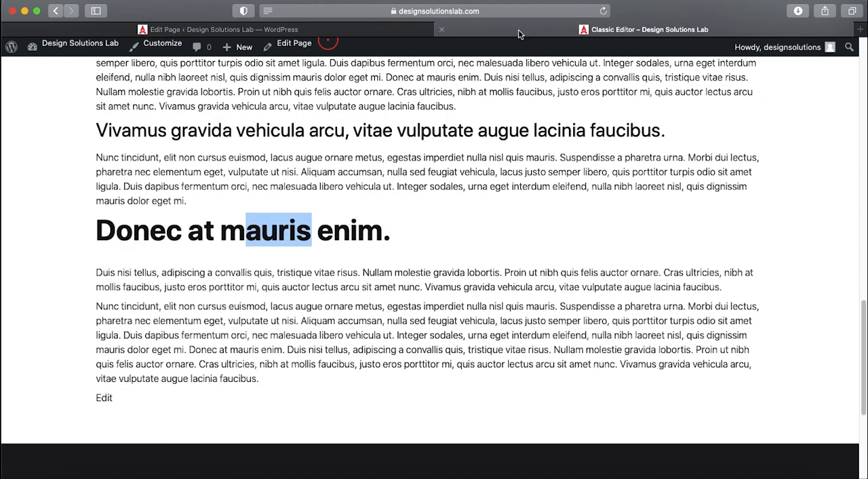
{"action": "left_click", "coordinate": [603, 11]}
{"action": "left_click", "coordinate": [560, 101]}
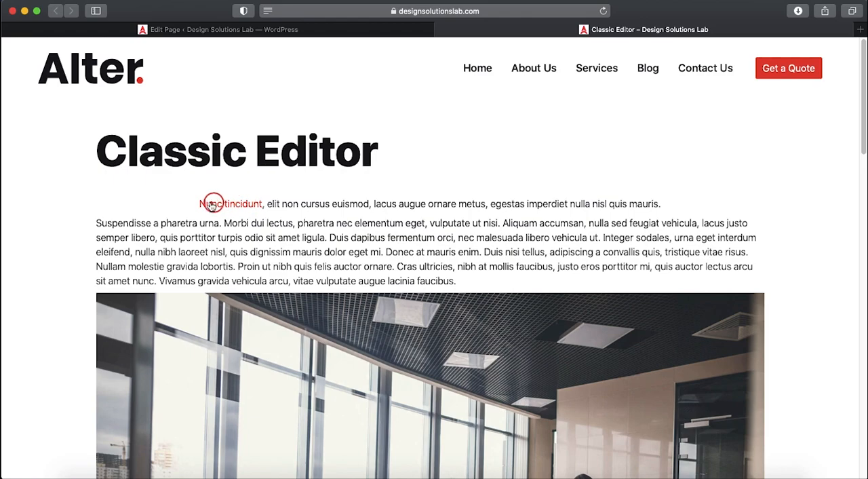
{"action": "left_click", "coordinate": [244, 206]}
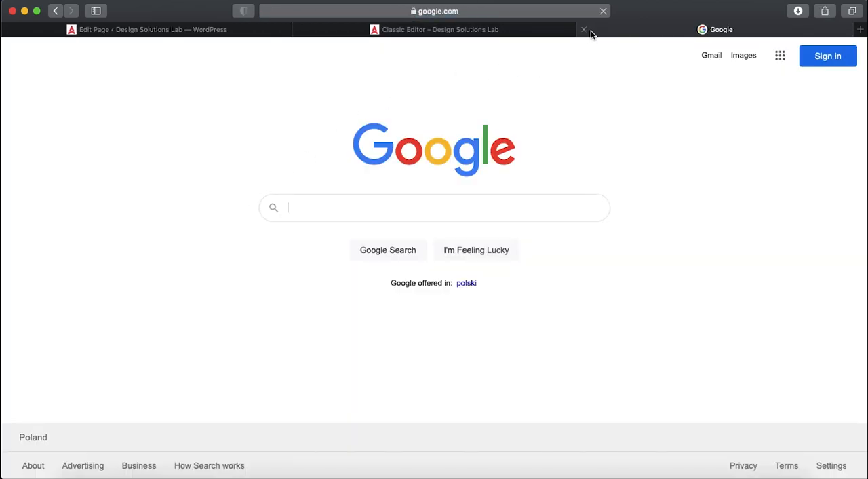
{"action": "left_click", "coordinate": [589, 30]}
{"action": "left_click_drag", "start_coordinate": [326, 204], "coordinate": [522, 204]}
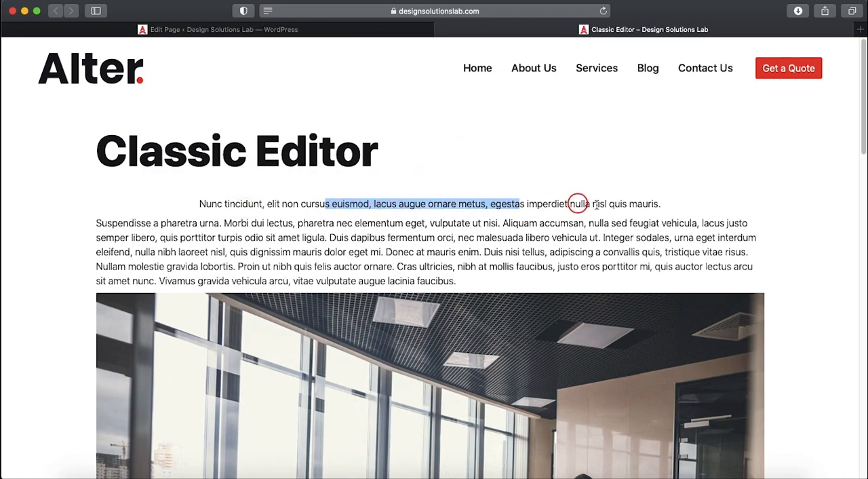
- Return to the page editor, left-align the opening sentence and add an empty line below it
{"action": "left_click", "coordinate": [374, 31]}
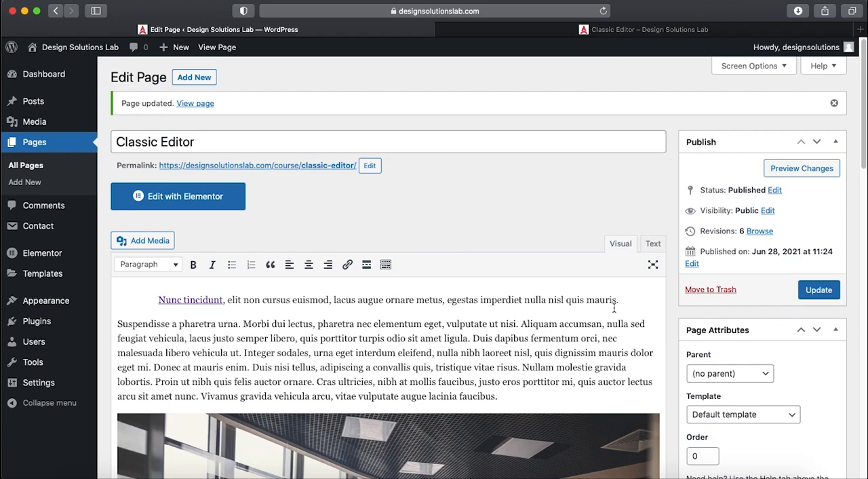
{"action": "left_click", "coordinate": [292, 266]}
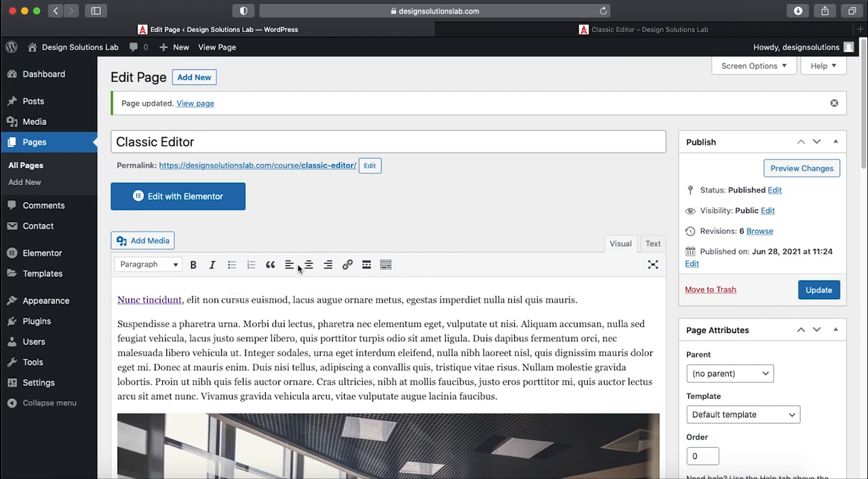
{"action": "left_click", "coordinate": [598, 299]}
{"action": "key", "text": "Return"}
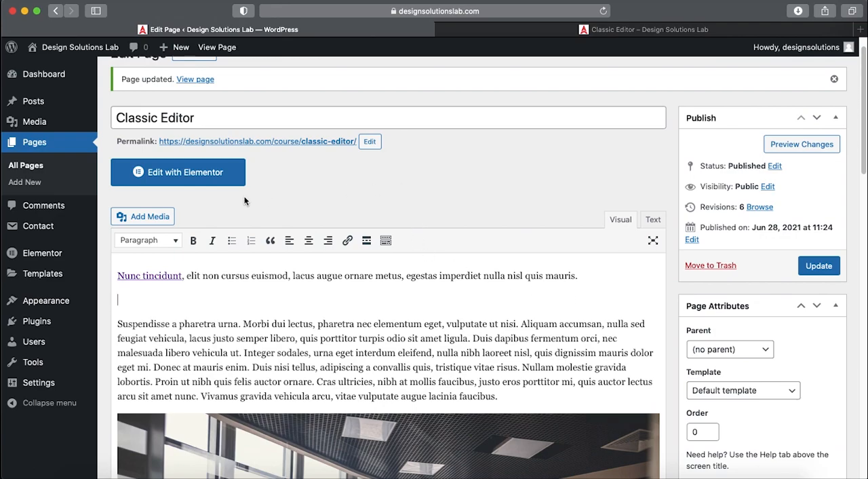
- Start adding media at the empty line and select the meeting-room photo img6.jpg from the media library
{"action": "left_click", "coordinate": [154, 217]}
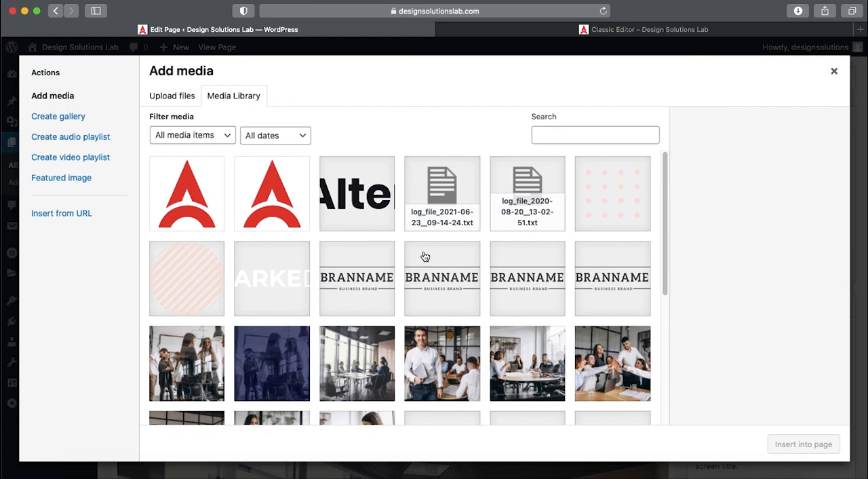
{"action": "scroll", "coordinate": [425, 257], "scroll_direction": "down", "scroll_amount": 5}
{"action": "scroll", "coordinate": [424, 257], "scroll_direction": "up", "scroll_amount": 4}
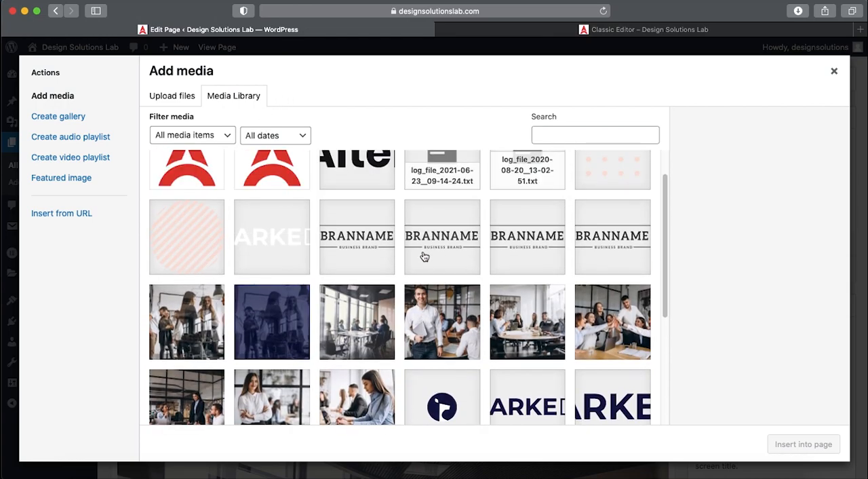
{"action": "scroll", "coordinate": [366, 320], "scroll_direction": "up", "scroll_amount": 1}
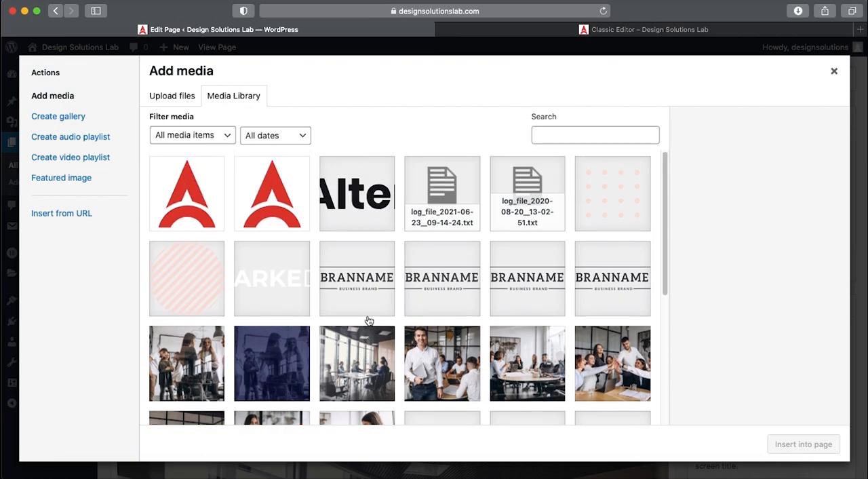
{"action": "left_click", "coordinate": [373, 349]}
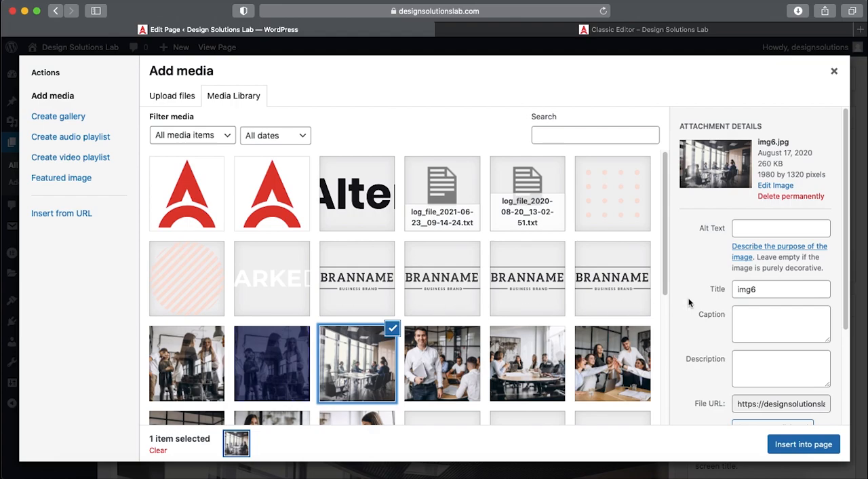
- Examine the photo's display settings: the available alignment, size and link options
{"action": "scroll", "coordinate": [752, 311], "scroll_direction": "down", "scroll_amount": 3}
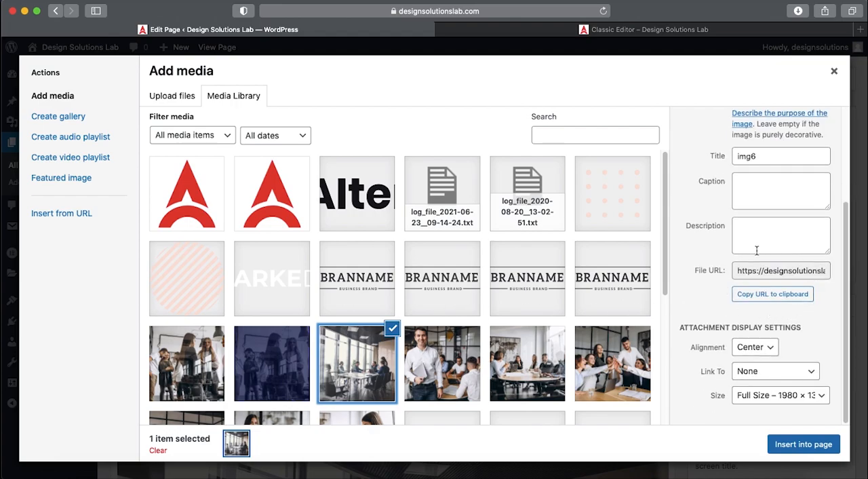
{"action": "left_click", "coordinate": [773, 349]}
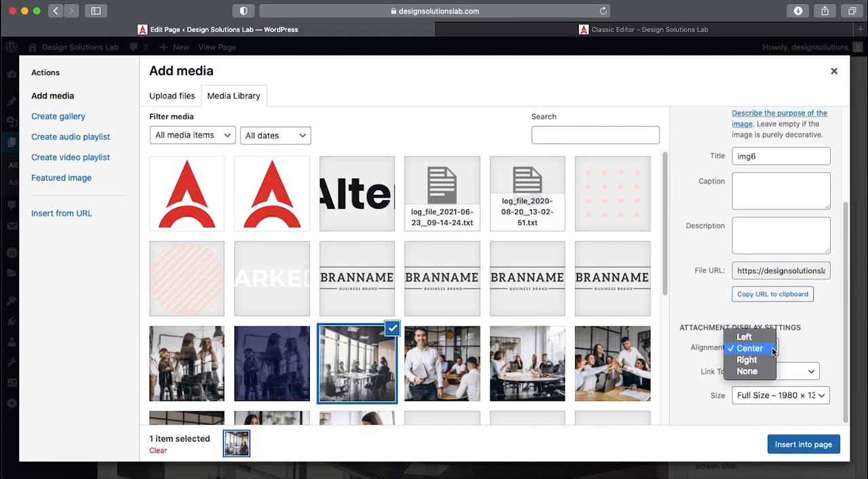
{"action": "left_click", "coordinate": [769, 350]}
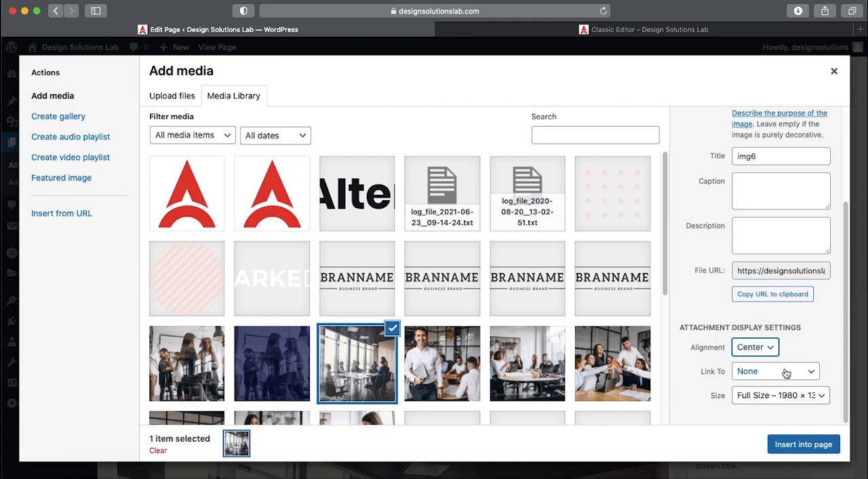
{"action": "left_click", "coordinate": [794, 397]}
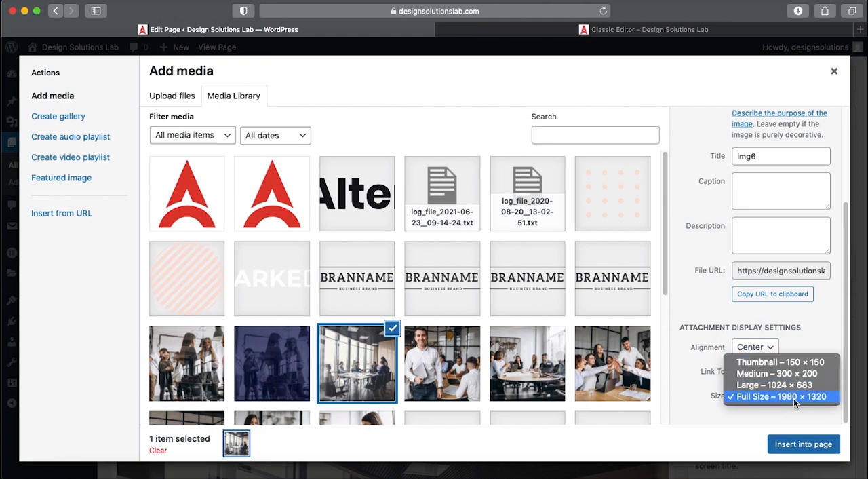
{"action": "left_click", "coordinate": [794, 398]}
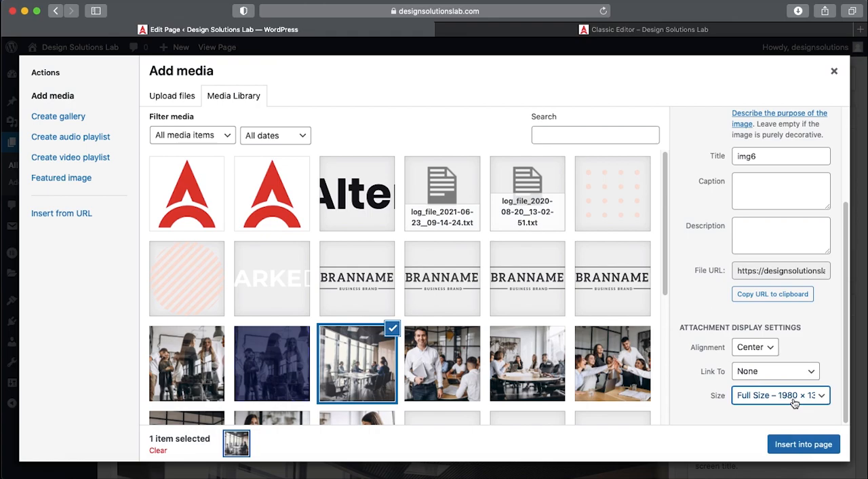
{"action": "left_click", "coordinate": [790, 378]}
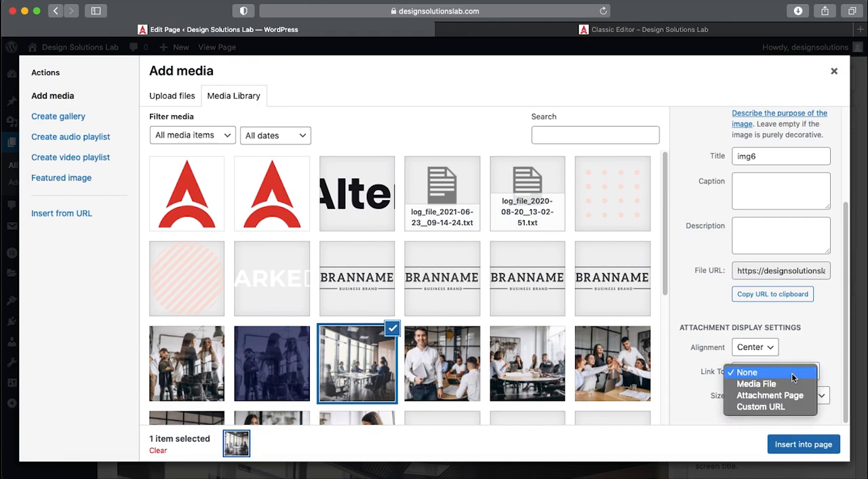
{"action": "left_click", "coordinate": [790, 374]}
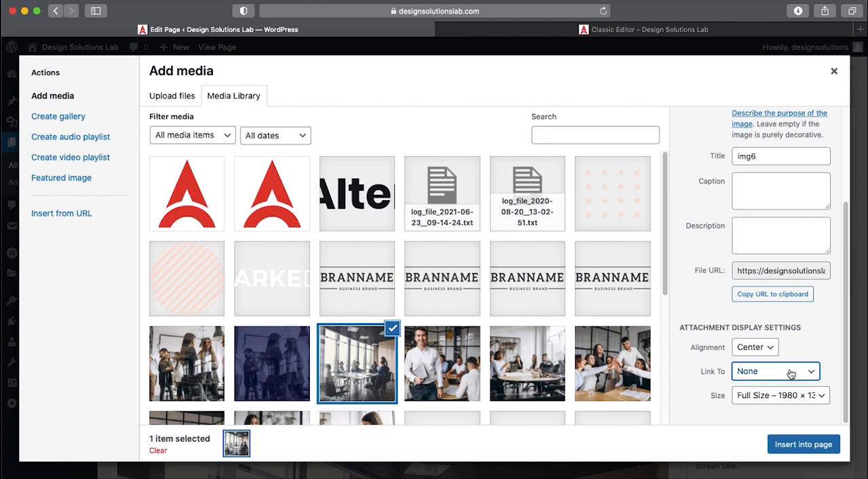
- Try linking the photo to Media File, Attachment Page and Custom URL, and set the link back to None
{"action": "left_click", "coordinate": [792, 373]}
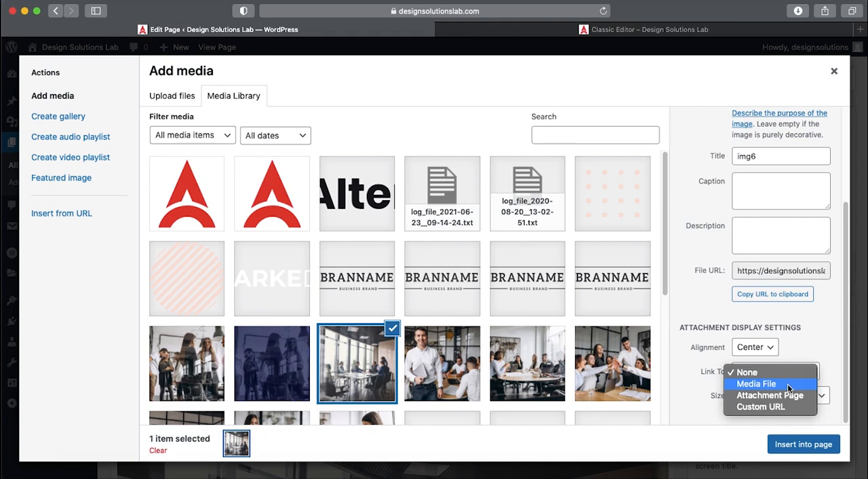
{"action": "left_click", "coordinate": [797, 360]}
{"action": "left_click", "coordinate": [789, 373]}
{"action": "left_click", "coordinate": [787, 386]}
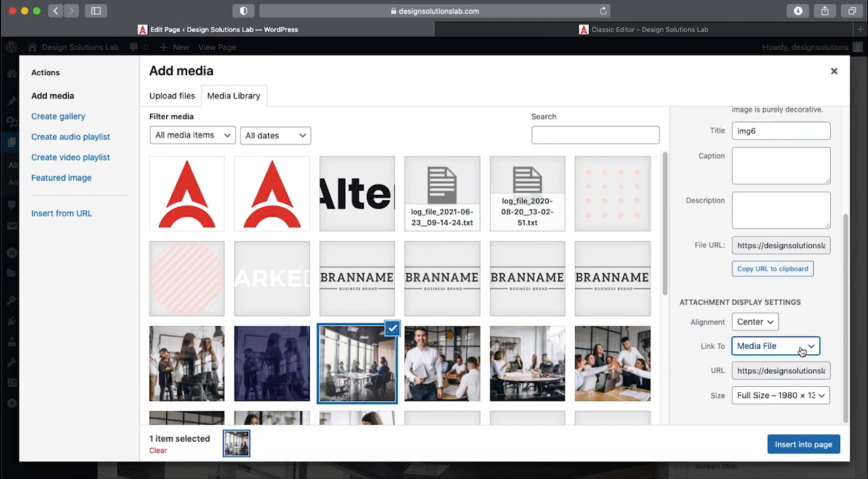
{"action": "left_click", "coordinate": [802, 350]}
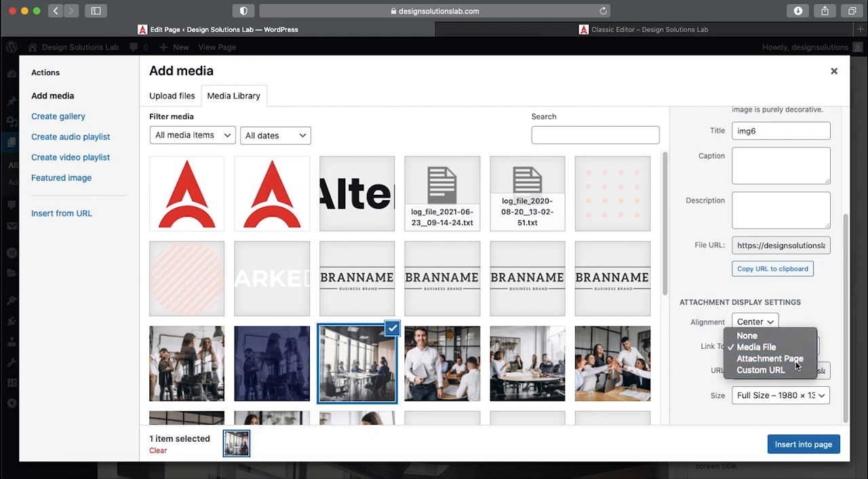
{"action": "left_click", "coordinate": [806, 357]}
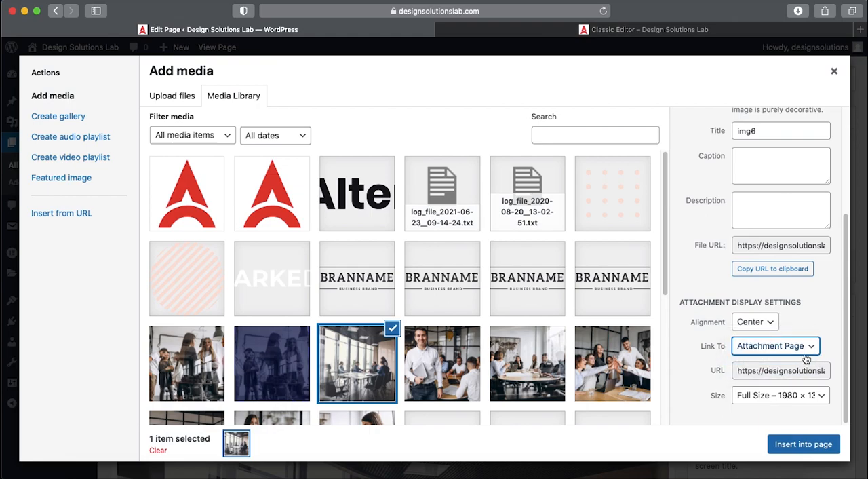
{"action": "left_click", "coordinate": [778, 346]}
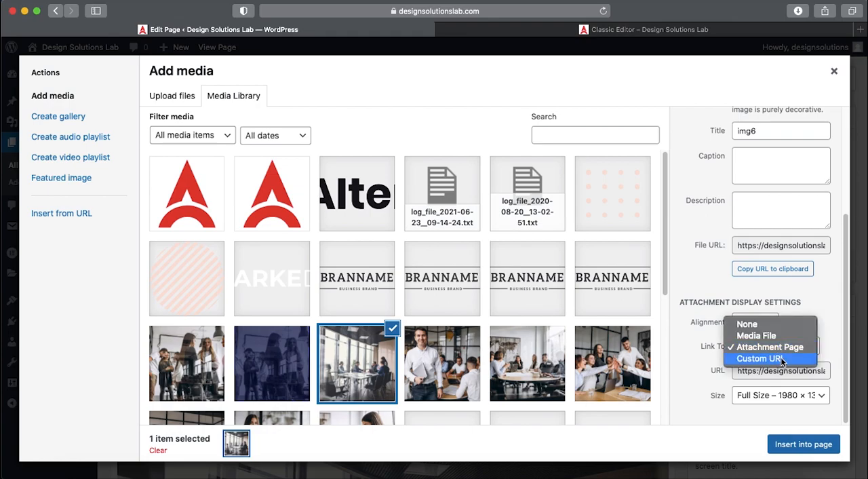
{"action": "left_click", "coordinate": [781, 357]}
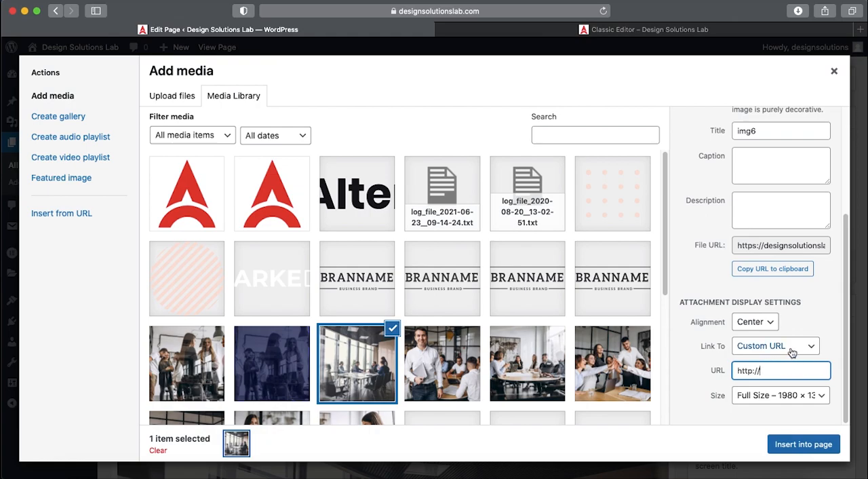
{"action": "left_click", "coordinate": [790, 346]}
{"action": "left_click", "coordinate": [753, 313]}
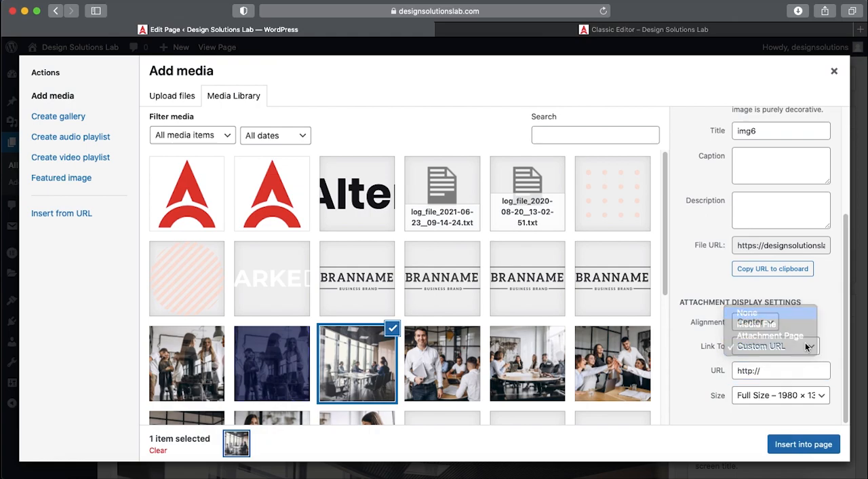
- Enter "About company" as the photo's alt text and copy the same text into its title
{"action": "scroll", "coordinate": [805, 353], "scroll_direction": "up", "scroll_amount": 3}
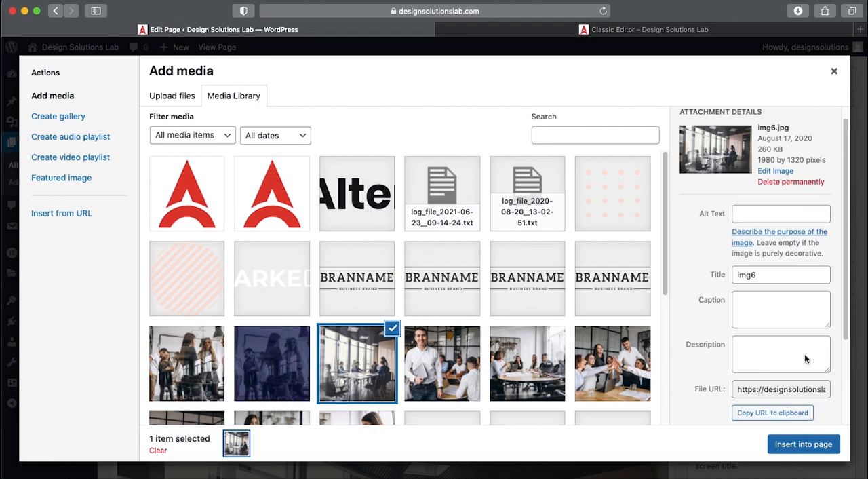
{"action": "left_click", "coordinate": [758, 224]}
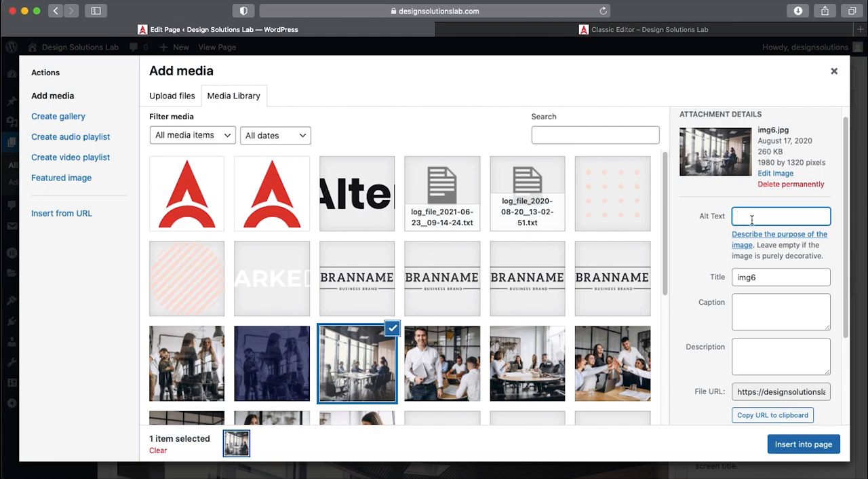
{"action": "type", "text": "About company"}
{"action": "left_click", "coordinate": [758, 315]}
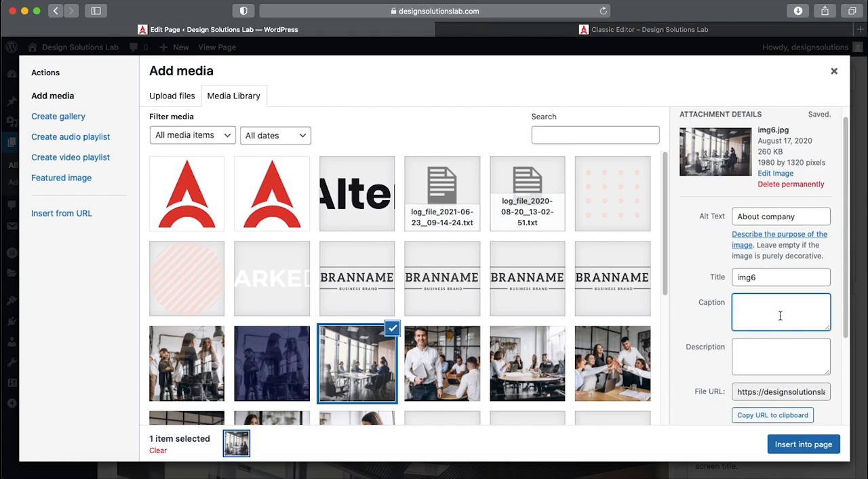
{"action": "left_click_drag", "start_coordinate": [799, 217], "coordinate": [734, 218]}
{"action": "key", "text": "super+c"}
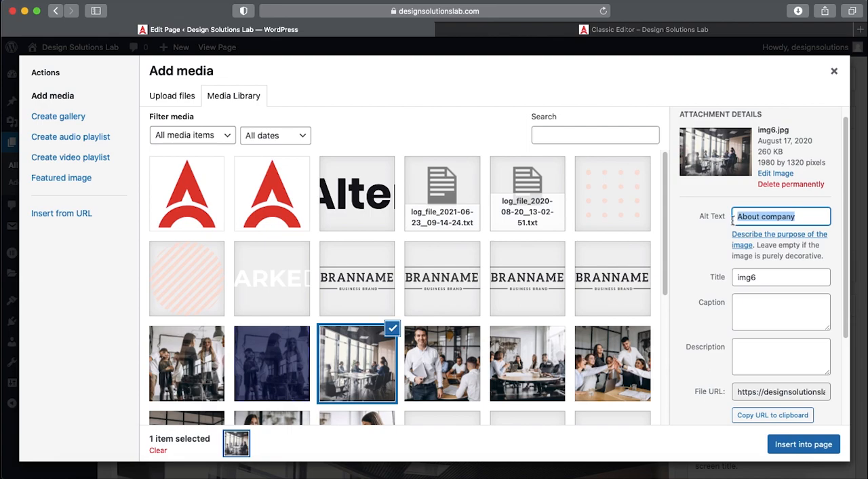
{"action": "left_click_drag", "start_coordinate": [825, 273], "coordinate": [735, 275]}
{"action": "key", "text": "super+v"}
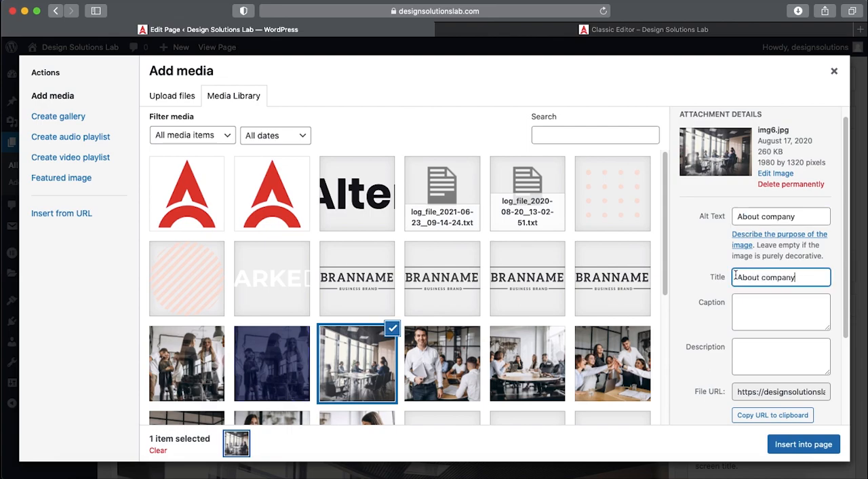
{"action": "left_click", "coordinate": [745, 312]}
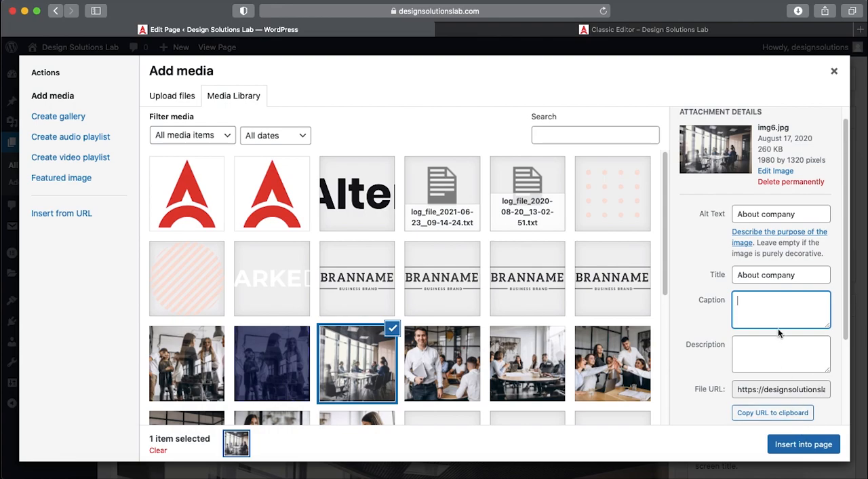
- Insert the meeting-room photo into the page below the opening sentence and check its placement
{"action": "left_click", "coordinate": [814, 444]}
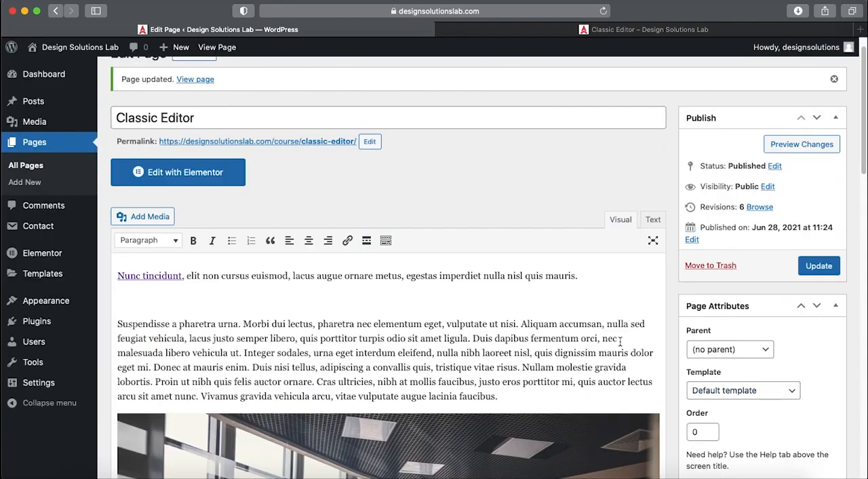
{"action": "scroll", "coordinate": [415, 319], "scroll_direction": "down", "scroll_amount": 3}
{"action": "scroll", "coordinate": [415, 320], "scroll_direction": "down", "scroll_amount": 5}
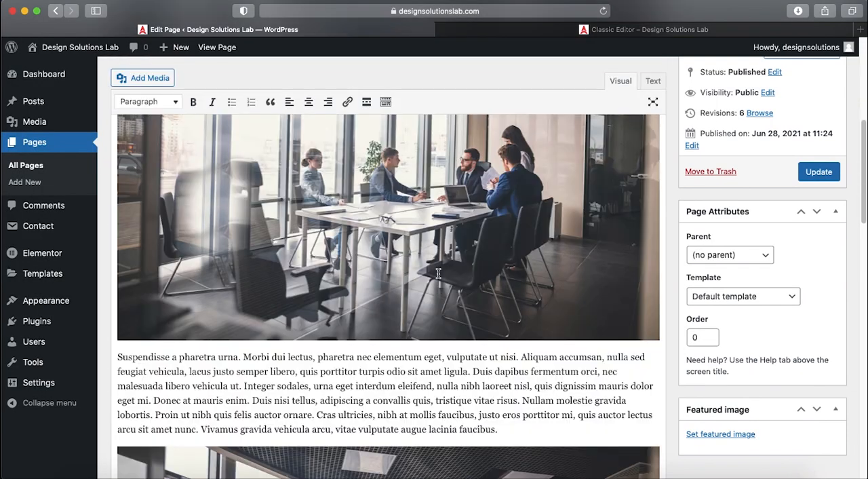
{"action": "scroll", "coordinate": [427, 311], "scroll_direction": "up", "scroll_amount": 5}
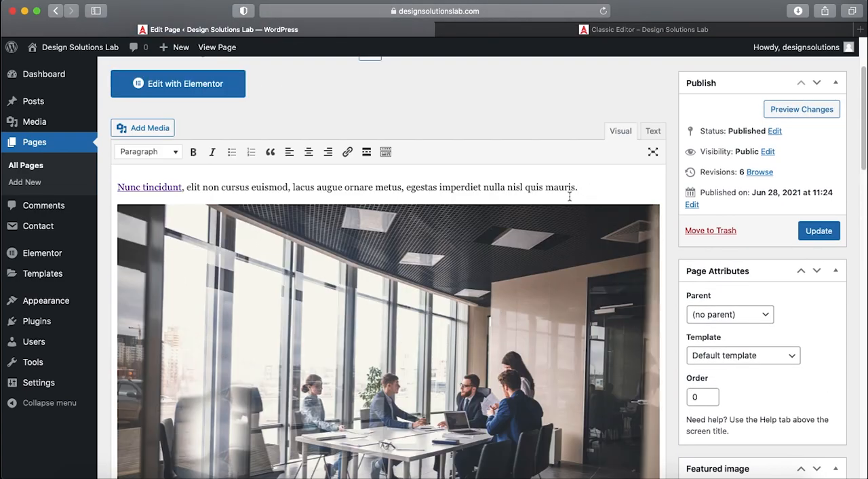
- Inspect the inserted photo's HTML tag and its alt attribute in the code view, and return to the visual view
{"action": "left_click", "coordinate": [653, 132]}
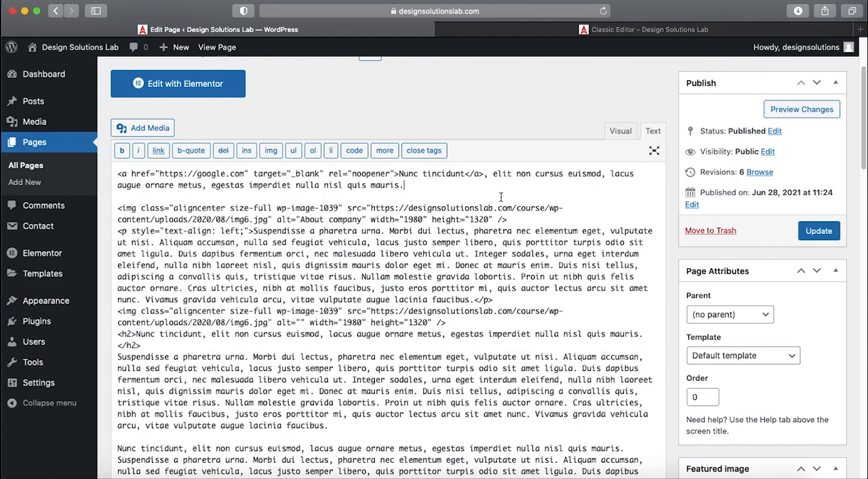
{"action": "left_click_drag", "start_coordinate": [118, 208], "coordinate": [509, 219]}
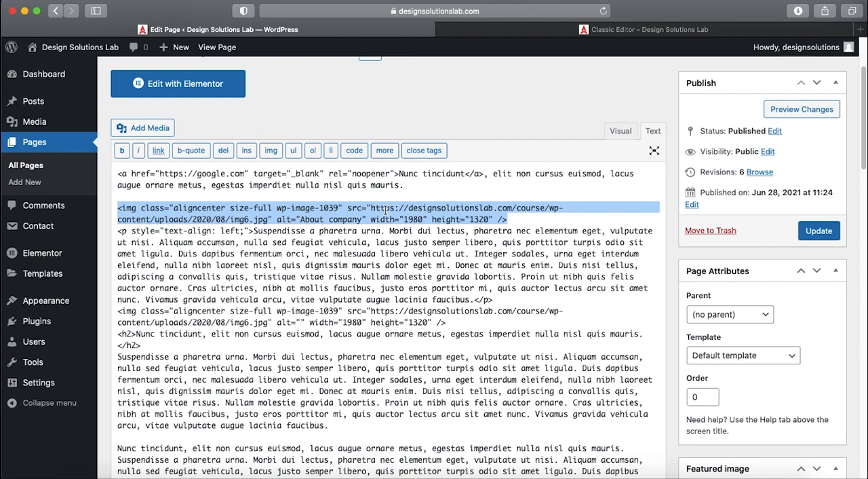
{"action": "left_click", "coordinate": [285, 219]}
{"action": "left_click_drag", "start_coordinate": [281, 219], "coordinate": [369, 224]}
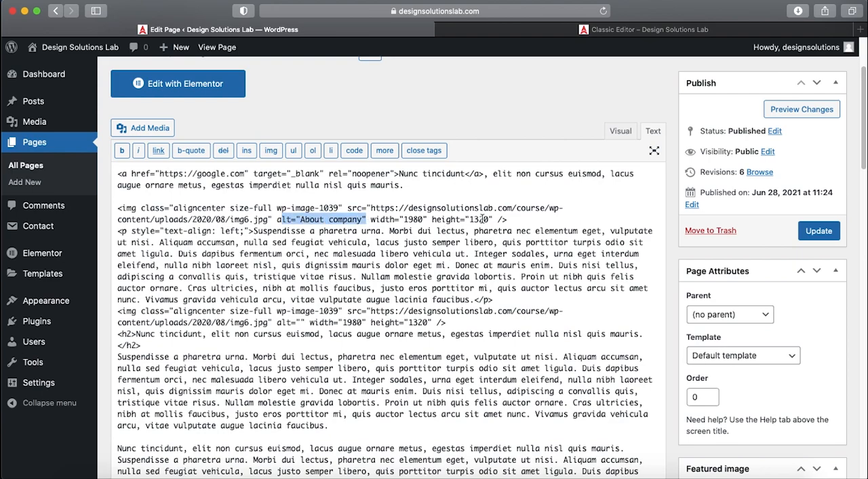
{"action": "left_click", "coordinate": [619, 130]}
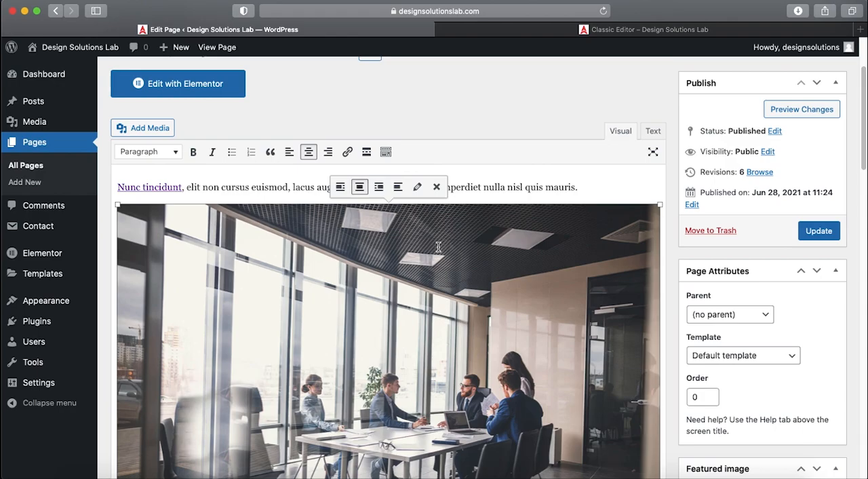
- Add "About company" as the inserted photo's caption and check the caption text under the photo in the editor
{"action": "scroll", "coordinate": [435, 238], "scroll_direction": "down", "scroll_amount": 1}
{"action": "scroll", "coordinate": [435, 237], "scroll_direction": "down", "scroll_amount": 5}
{"action": "scroll", "coordinate": [433, 244], "scroll_direction": "up", "scroll_amount": 7}
{"action": "scroll", "coordinate": [418, 281], "scroll_direction": "down", "scroll_amount": 1}
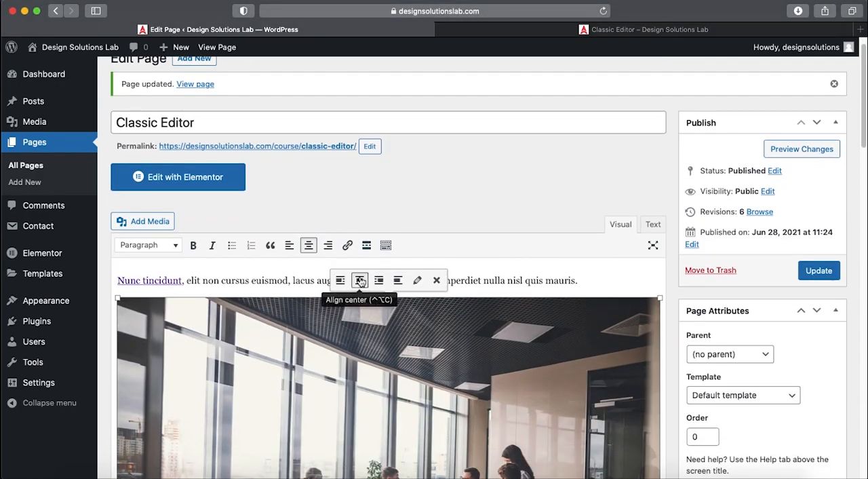
{"action": "left_click", "coordinate": [418, 282]}
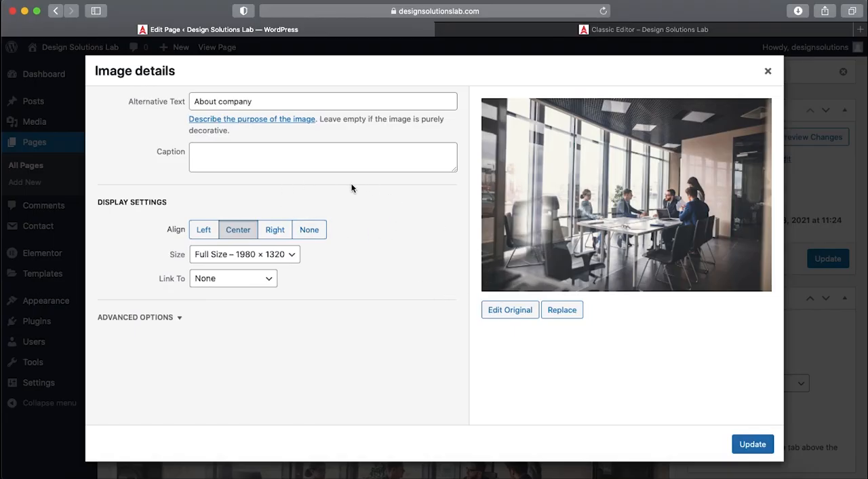
{"action": "left_click", "coordinate": [339, 168]}
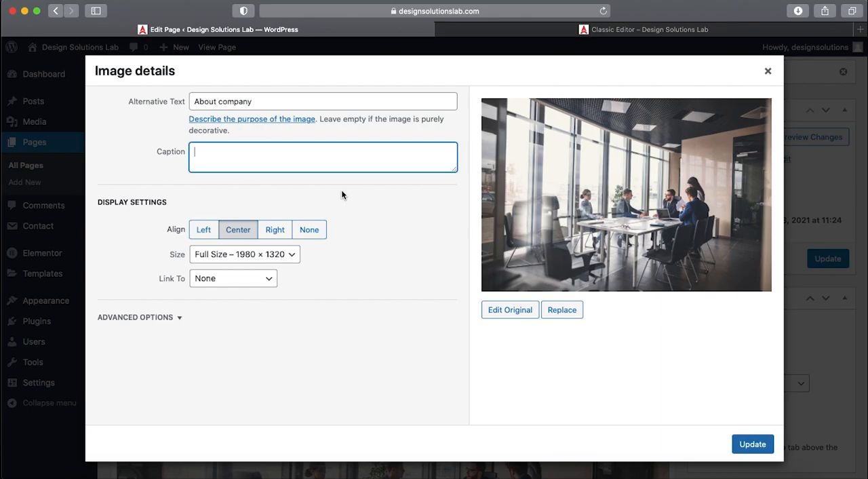
{"action": "key", "text": "super+v"}
{"action": "left_click", "coordinate": [747, 443]}
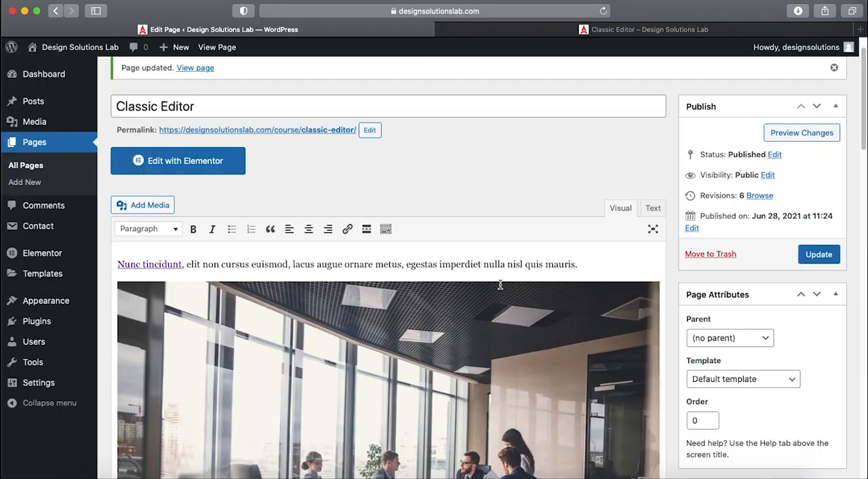
{"action": "scroll", "coordinate": [498, 285], "scroll_direction": "down", "scroll_amount": 5}
{"action": "scroll", "coordinate": [482, 261], "scroll_direction": "down", "scroll_amount": 1}
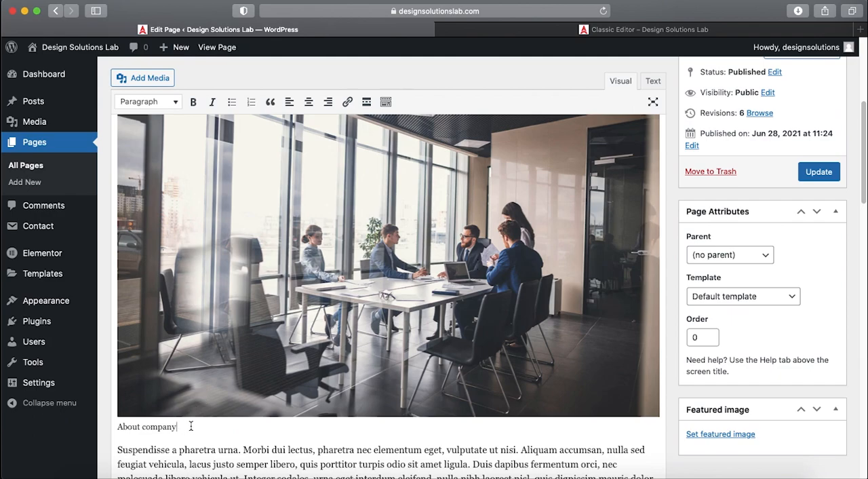
{"action": "left_click_drag", "start_coordinate": [192, 426], "coordinate": [127, 426]}
- Update the page and reload its published version to check the photo and its caption
{"action": "left_click", "coordinate": [819, 172]}
{"action": "left_click", "coordinate": [536, 30]}
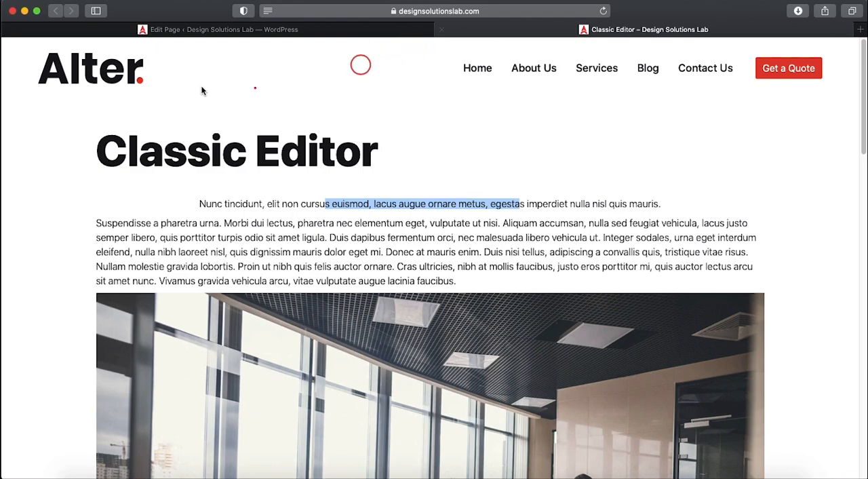
{"action": "left_click", "coordinate": [603, 11]}
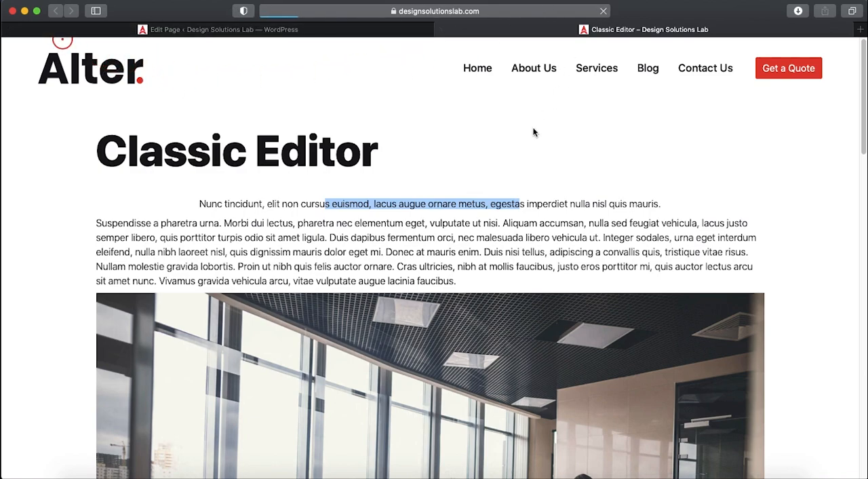
{"action": "scroll", "coordinate": [615, 177], "scroll_direction": "down", "scroll_amount": 5}
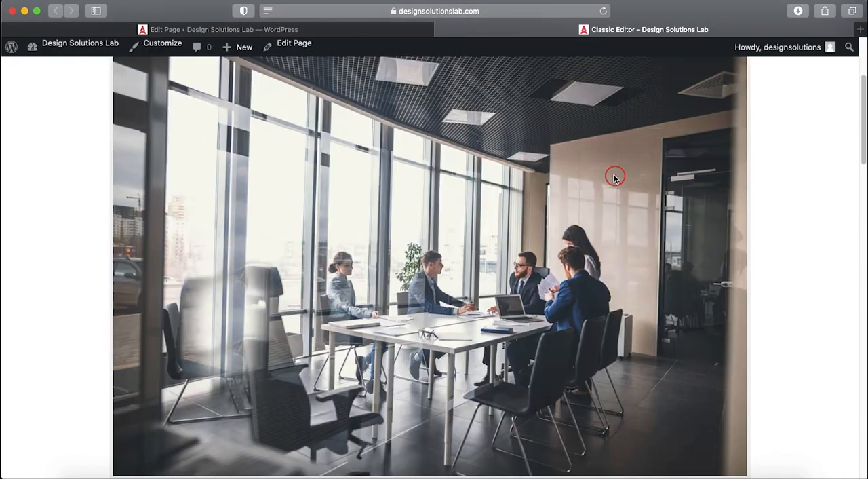
{"action": "scroll", "coordinate": [614, 176], "scroll_direction": "down", "scroll_amount": 3}
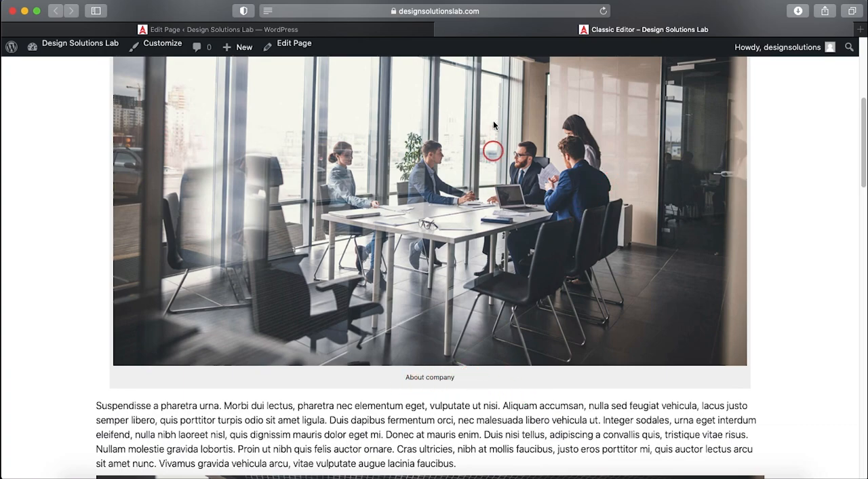
- Go back to the page editor and remove the captioned meeting-room photo below the opening sentence
{"action": "left_click", "coordinate": [345, 29]}
{"action": "scroll", "coordinate": [408, 211], "scroll_direction": "down", "scroll_amount": 3}
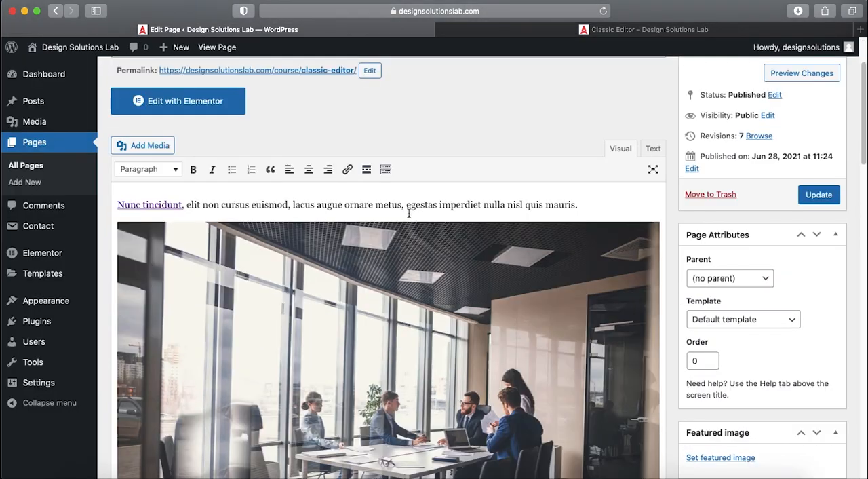
{"action": "scroll", "coordinate": [409, 212], "scroll_direction": "down", "scroll_amount": 2}
{"action": "left_click", "coordinate": [409, 212]}
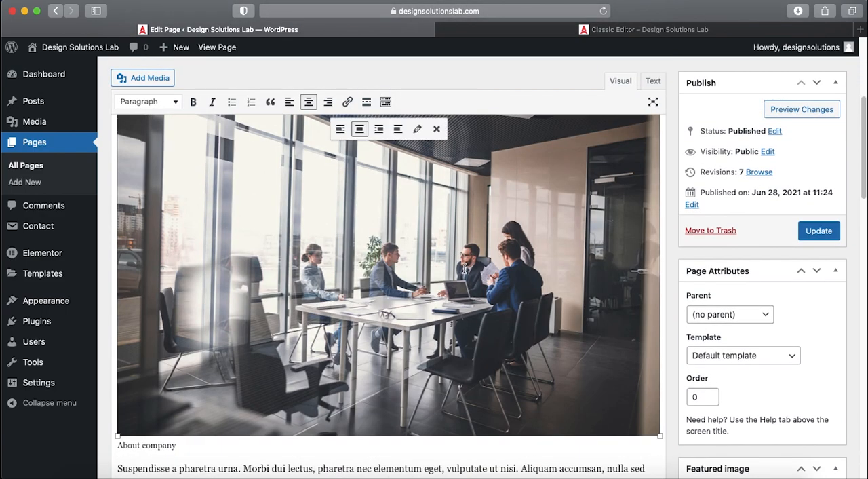
{"action": "scroll", "coordinate": [439, 249], "scroll_direction": "up", "scroll_amount": 2}
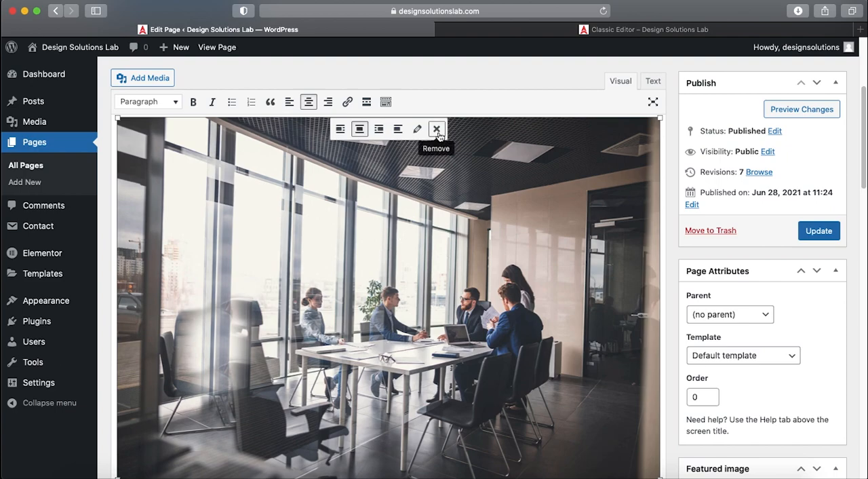
{"action": "left_click", "coordinate": [437, 129]}
{"action": "scroll", "coordinate": [446, 243], "scroll_direction": "up", "scroll_amount": 2}
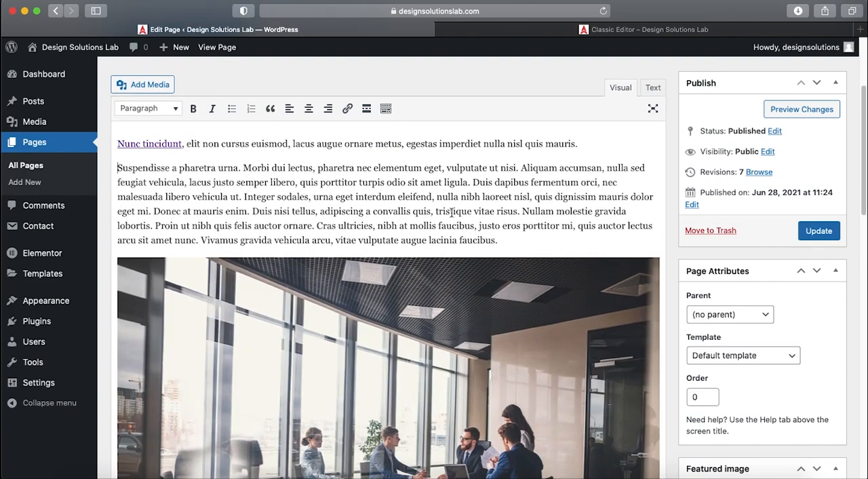
- Save the page without the captioned photo and reload the published page to check it
{"action": "left_click", "coordinate": [814, 232]}
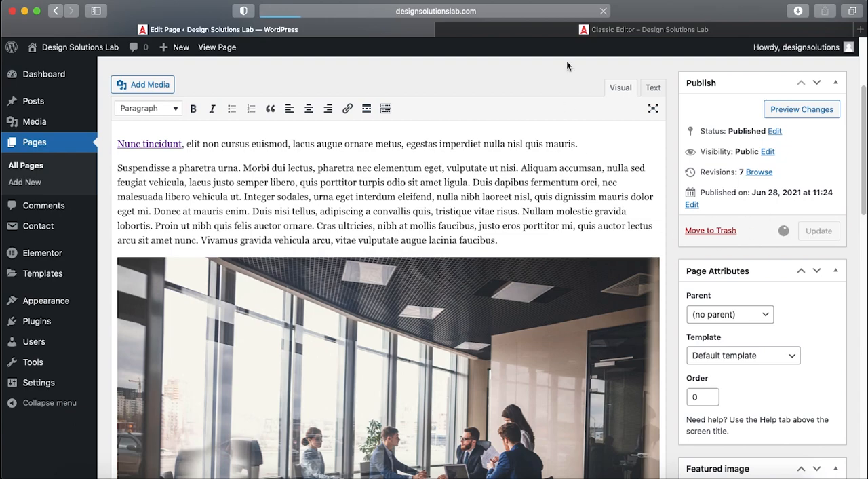
{"action": "left_click", "coordinate": [557, 29]}
{"action": "left_click", "coordinate": [603, 11]}
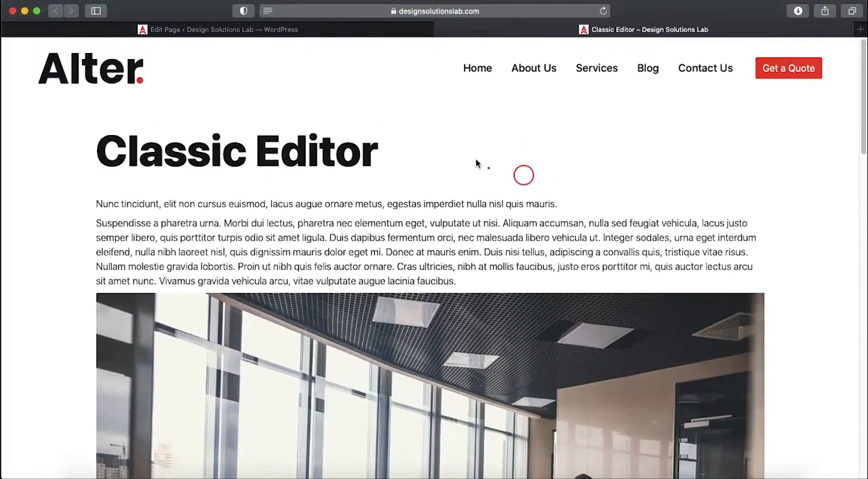
- Return to the page editor and review the whole page's content in both its visual and HTML views
{"action": "left_click", "coordinate": [337, 29]}
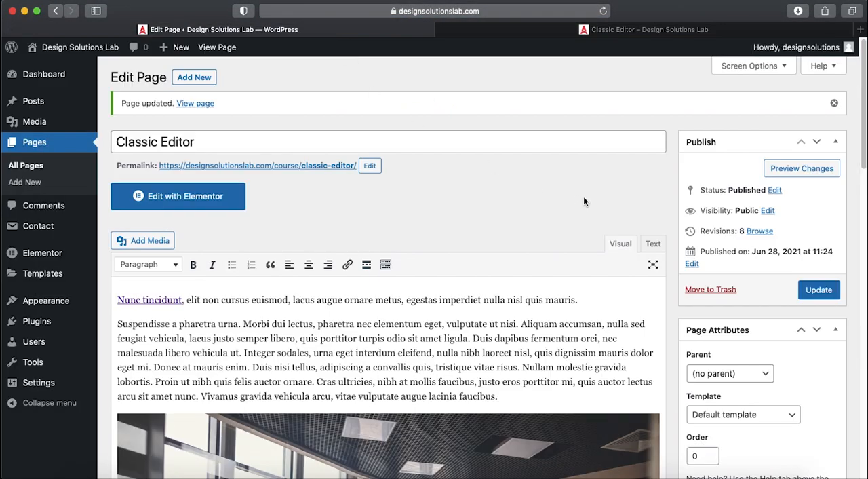
{"action": "scroll", "coordinate": [583, 196], "scroll_direction": "down", "scroll_amount": 5}
{"action": "scroll", "coordinate": [585, 195], "scroll_direction": "down", "scroll_amount": 10}
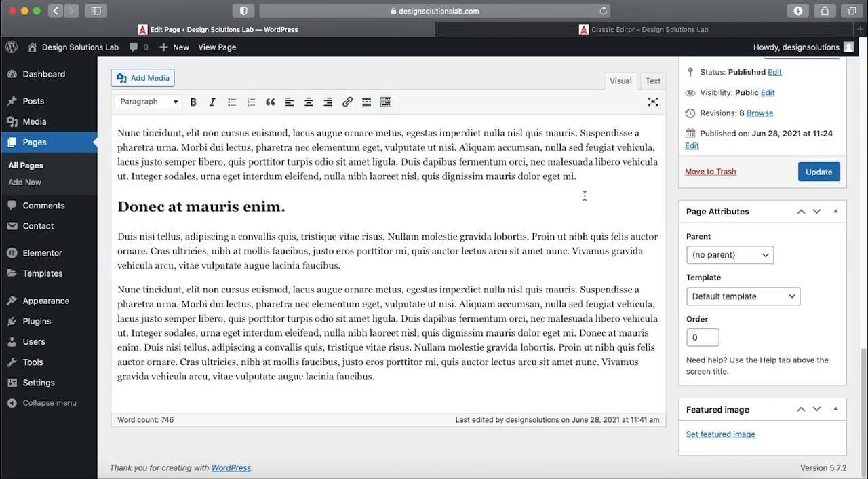
{"action": "scroll", "coordinate": [584, 194], "scroll_direction": "up", "scroll_amount": 15}
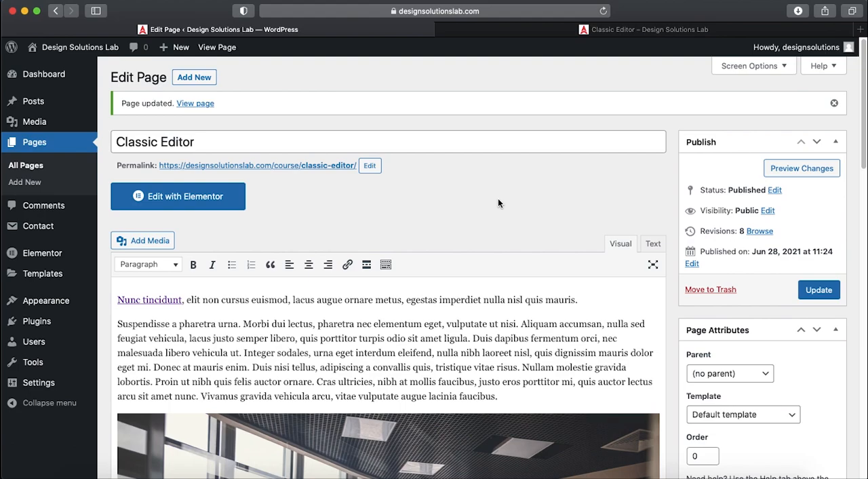
{"action": "left_click", "coordinate": [651, 244]}
{"action": "left_click", "coordinate": [620, 244]}
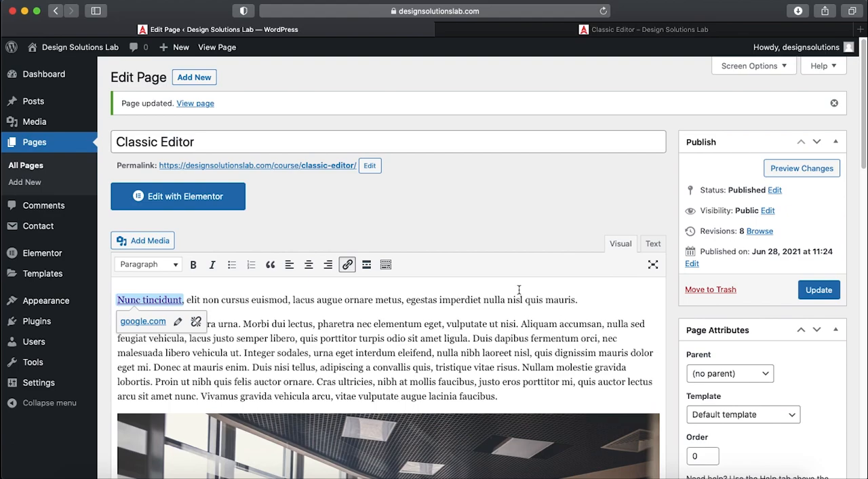
{"action": "left_click", "coordinate": [428, 222]}
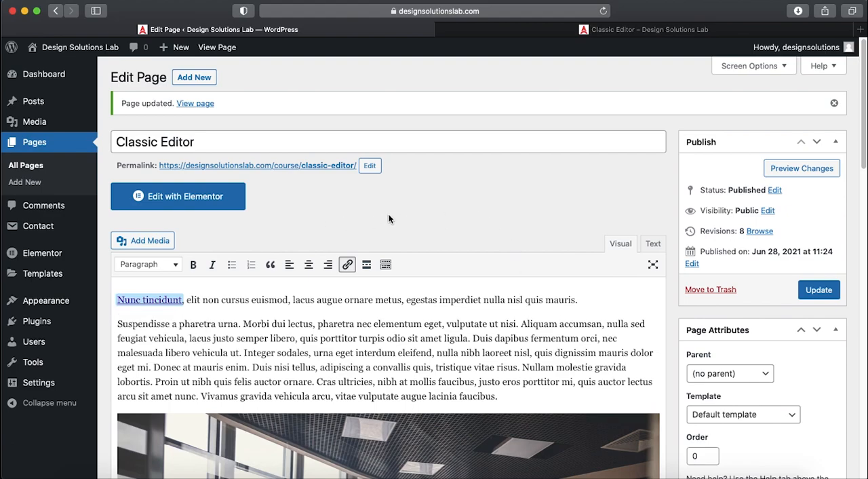